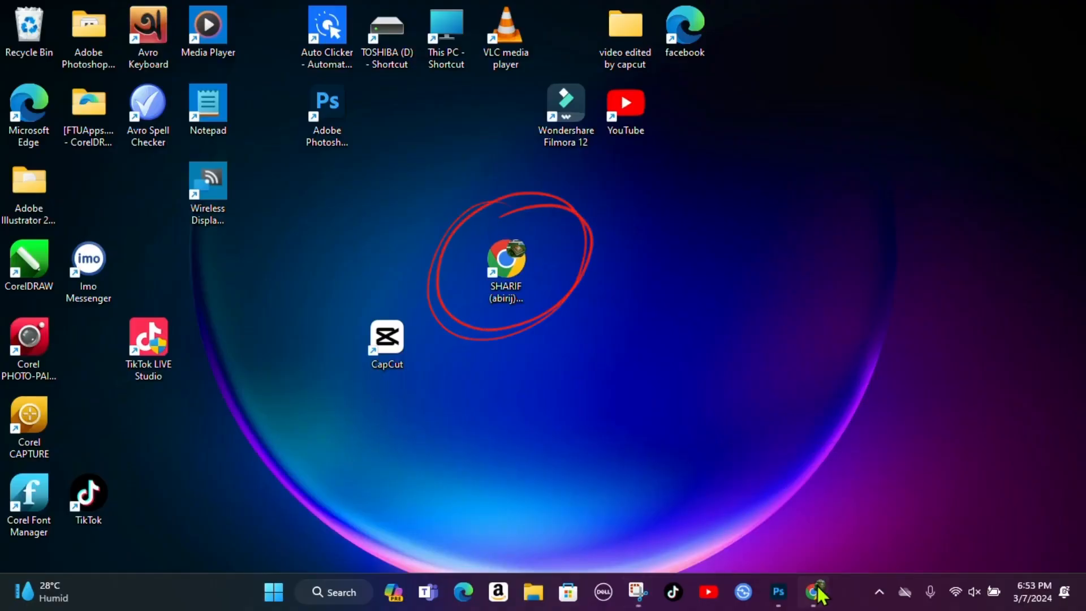
# - Launch Chrome and go to Google Docs through the Google apps launcher
pyautogui.click(818, 589)
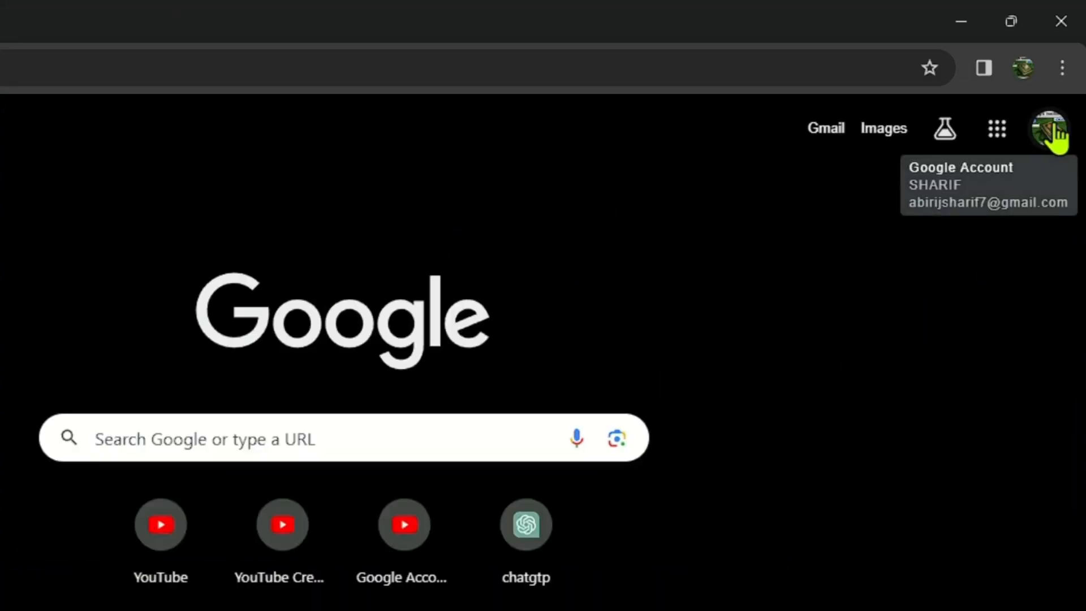
pyautogui.click(997, 130)
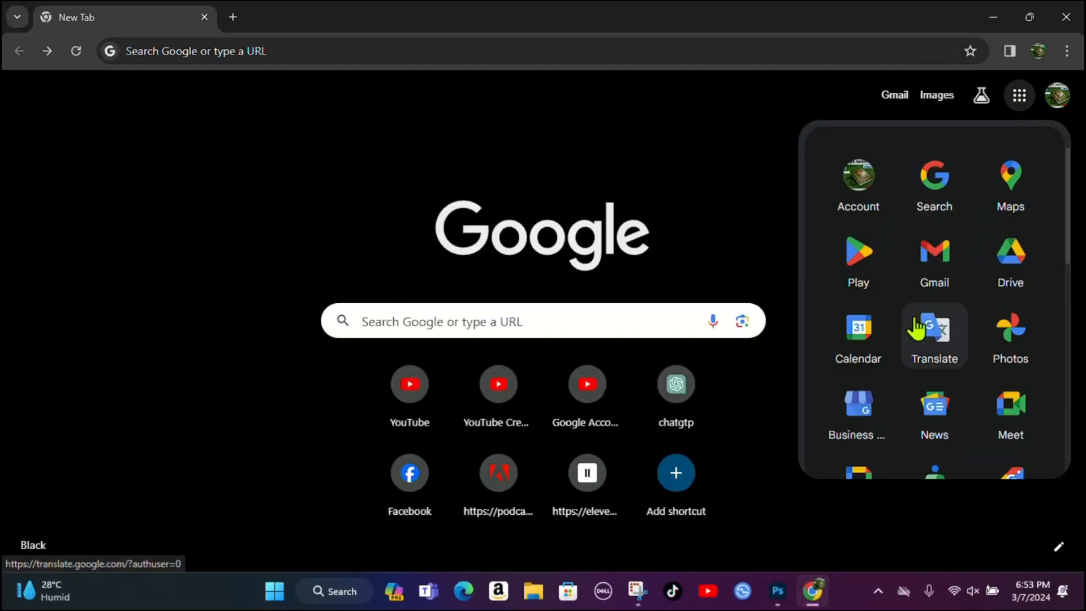
pyautogui.scroll(-5, 916, 327)
pyautogui.scroll(-2, 917, 327)
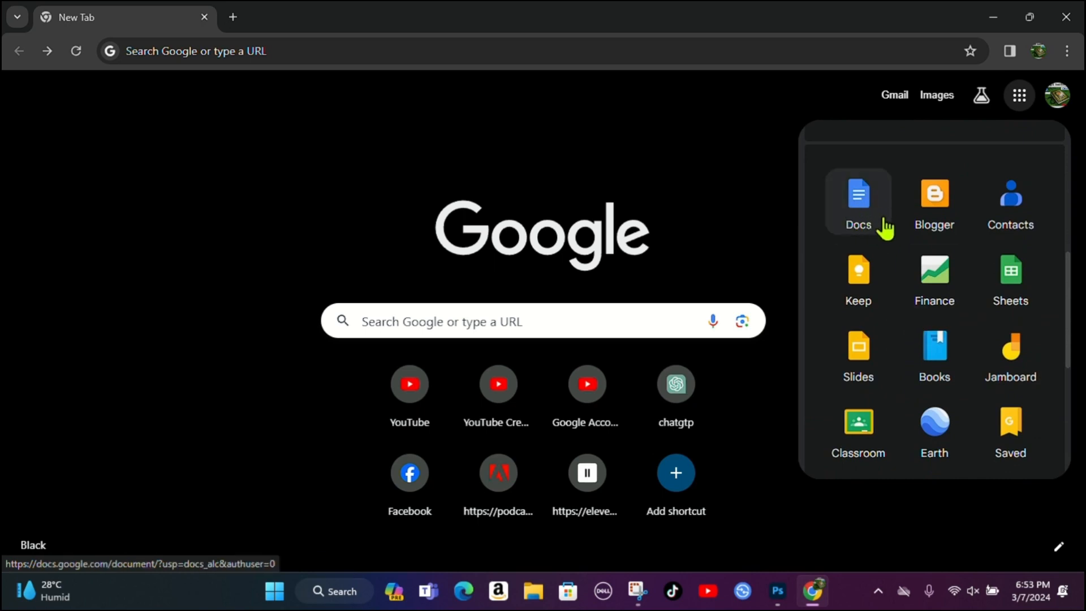
pyautogui.scroll(-5, 900, 243)
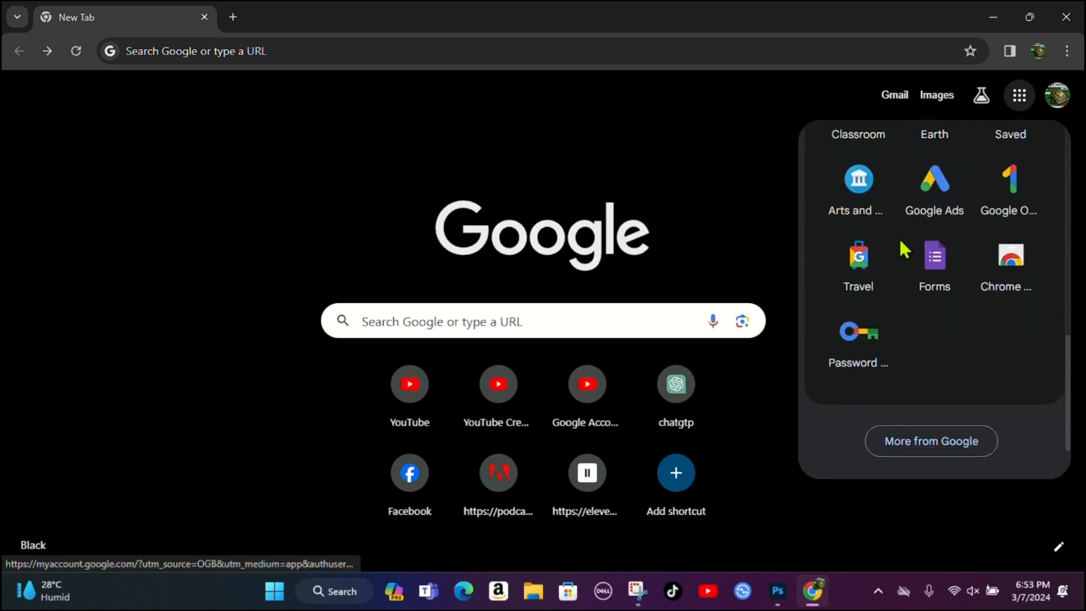
pyautogui.scroll(4, 900, 243)
pyautogui.scroll(2, 903, 249)
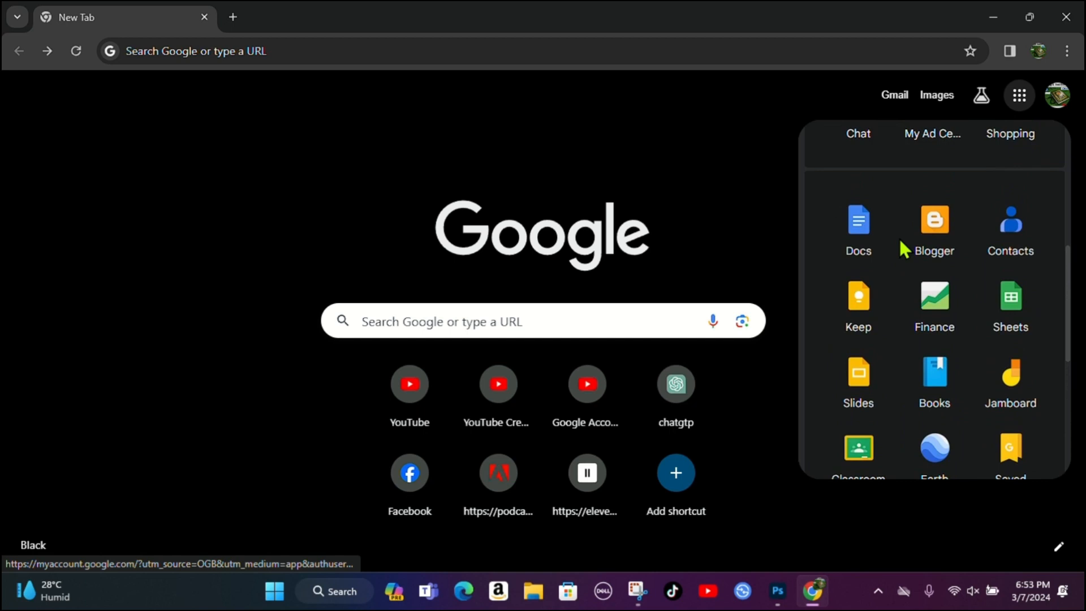
pyautogui.click(856, 237)
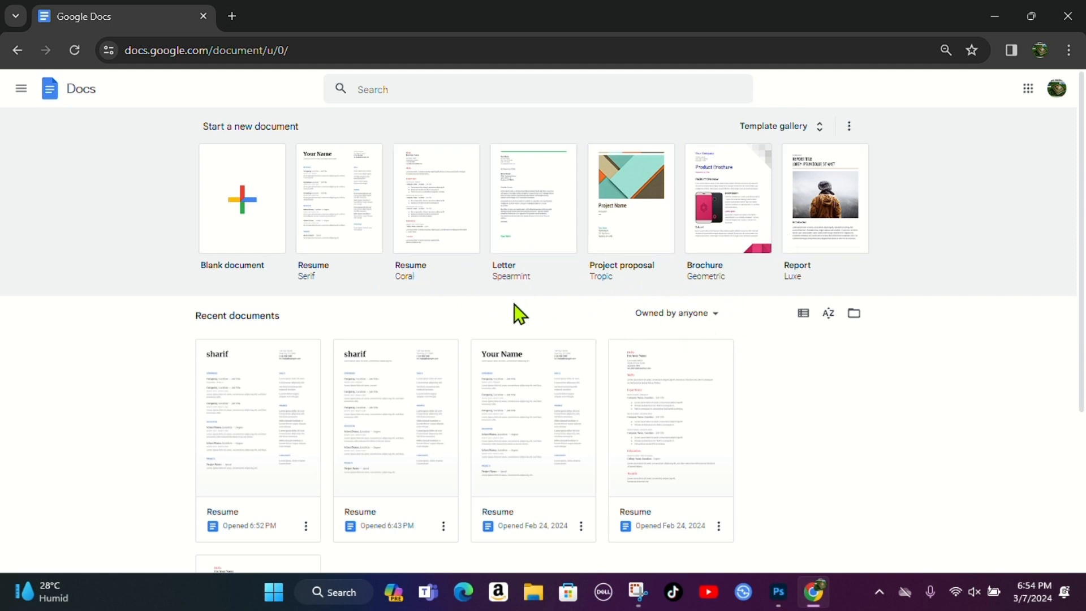
# - Create a new document from the Resume Coral template thumbnail
pyautogui.scroll(-2, 493, 312)
pyautogui.scroll(2, 493, 312)
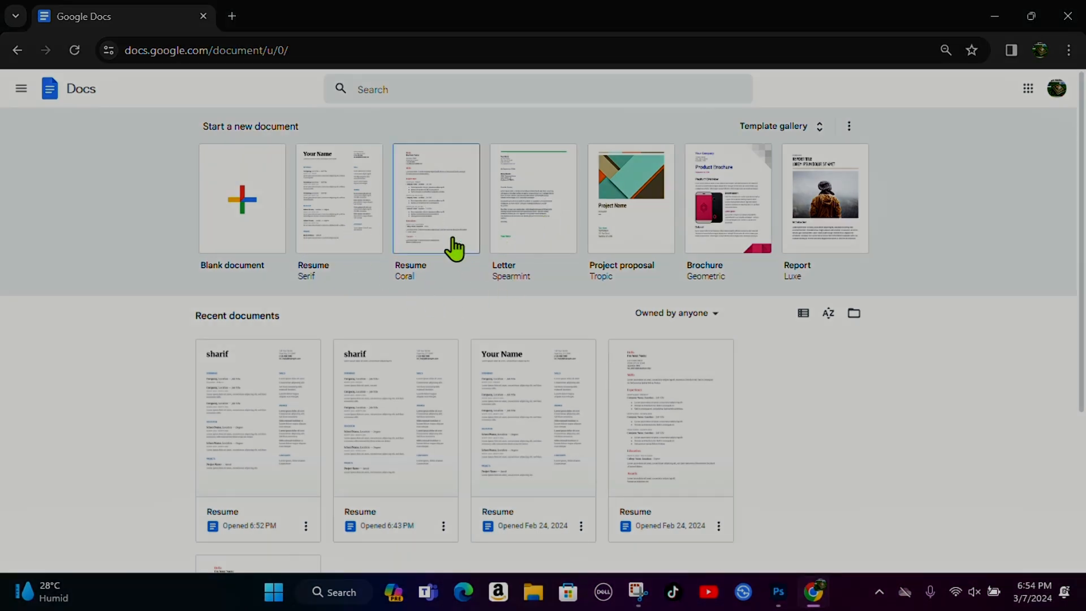
pyautogui.click(342, 195)
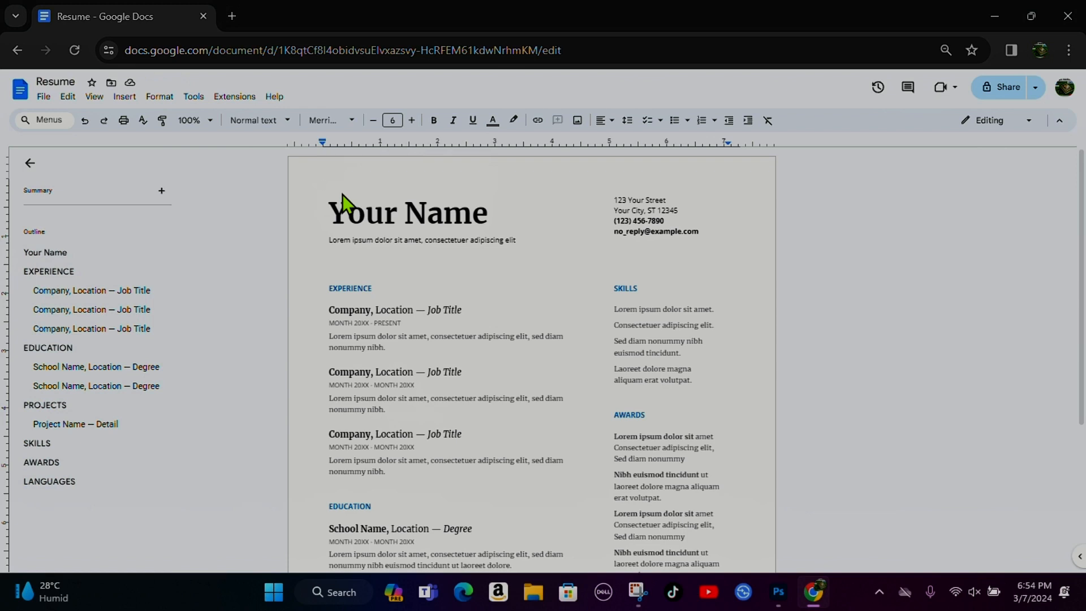
pyautogui.scroll(-3, 523, 371)
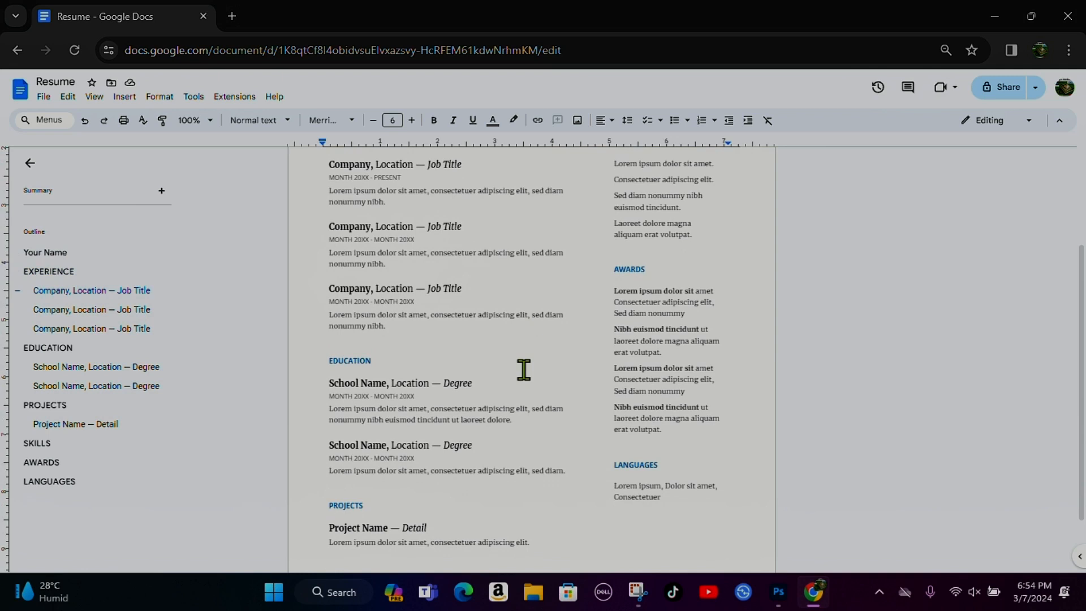
pyautogui.scroll(3, 524, 370)
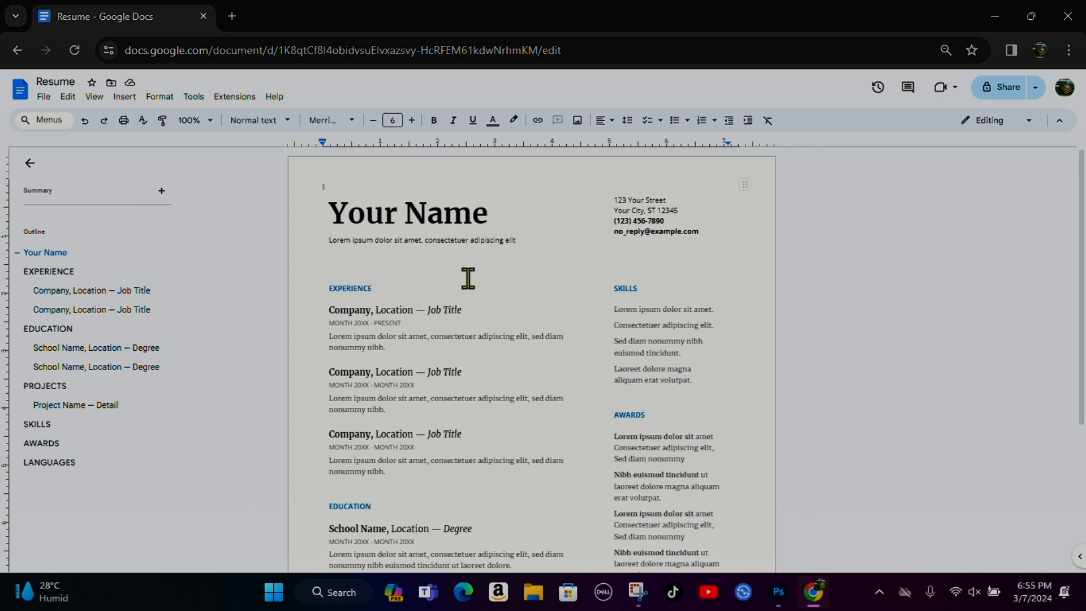
# - Replace the 'Your Name' placeholder heading with the candidate's name
pyautogui.click(489, 218)
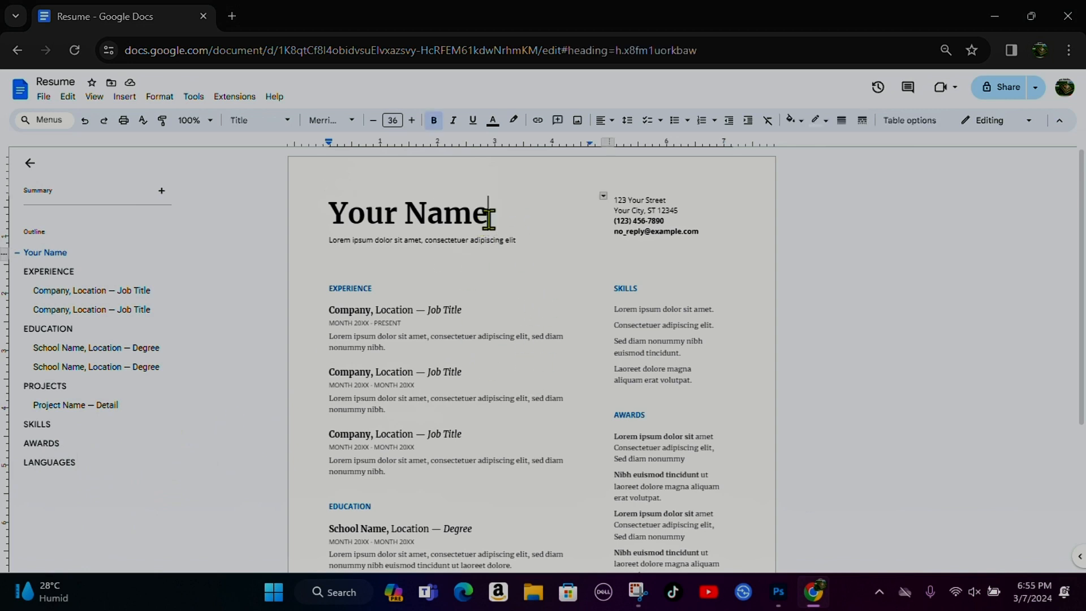
pyautogui.press('BackSpace')
pyautogui.press('BackSpace')
pyautogui.press('BackSpace')
pyautogui.press('BackSpace')
pyautogui.press('BackSpace')
pyautogui.press('BackSpace')
pyautogui.press('BackSpace')
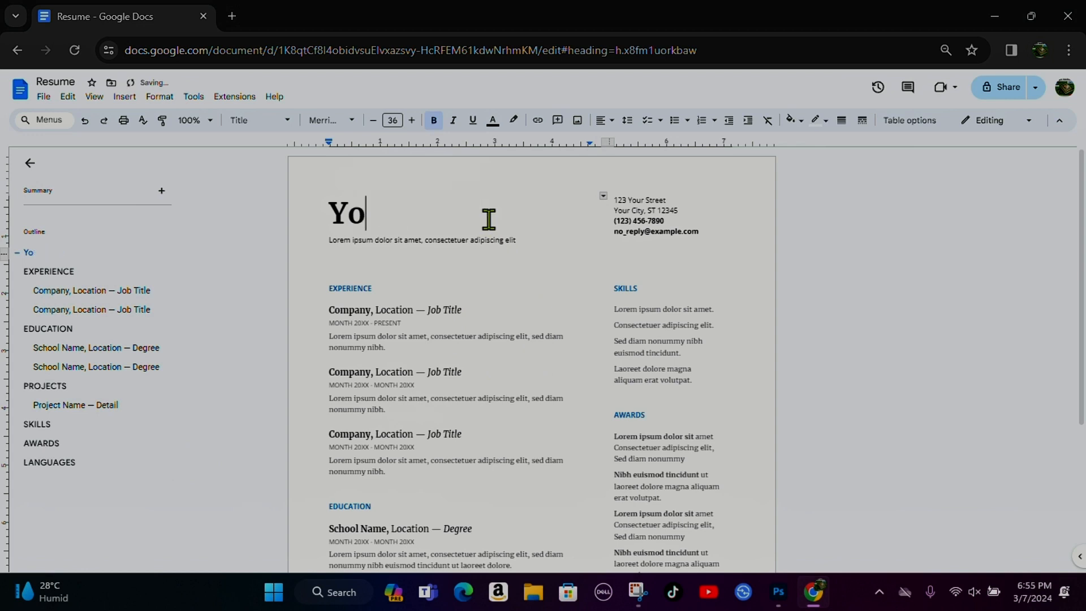
pyautogui.press('BackSpace')
pyautogui.press('BackSpace')
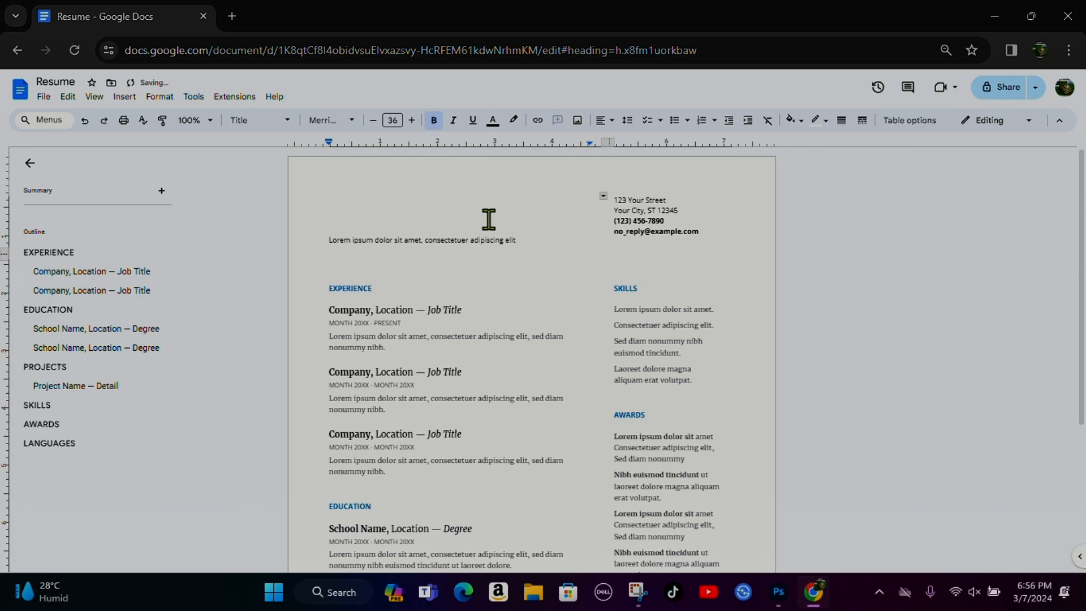
pyautogui.write('sharif')
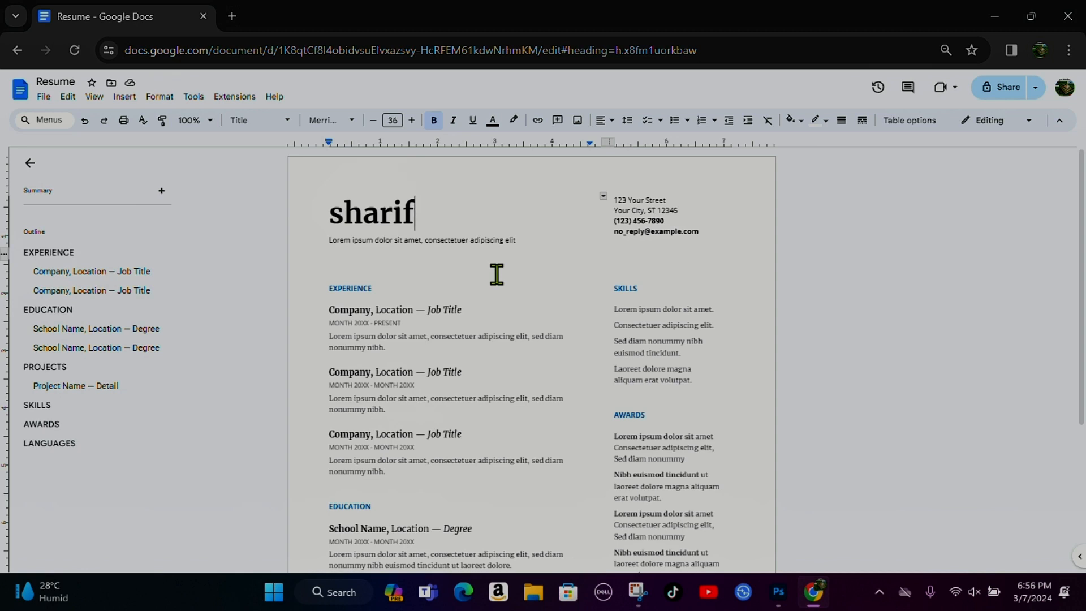
pyautogui.click(518, 242)
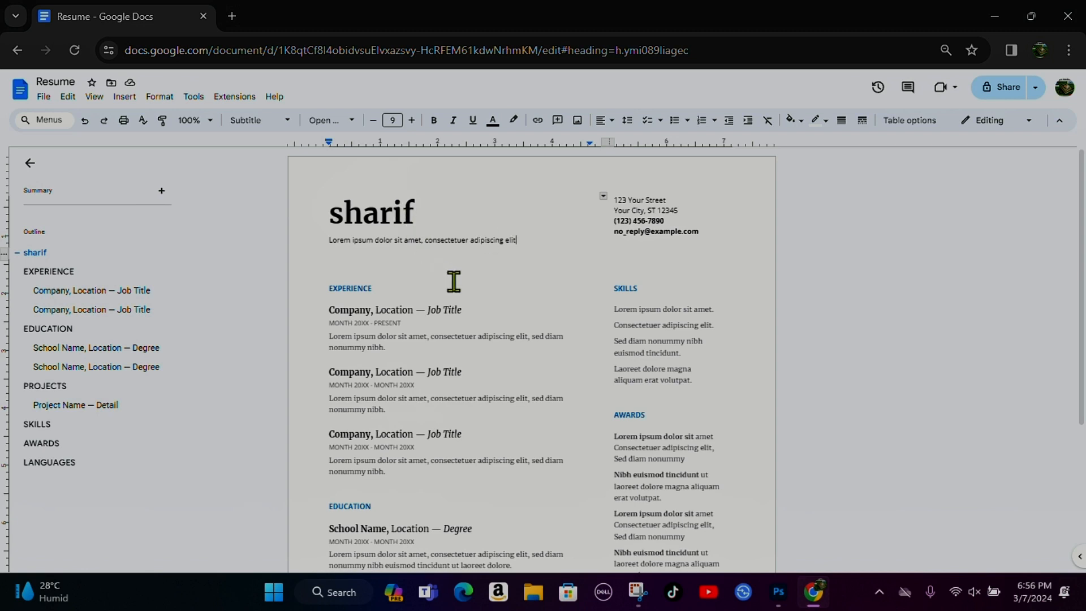
# - Erase the lorem ipsum tagline beneath the name
pyautogui.press('BackSpace')
pyautogui.press('BackSpace')
pyautogui.press('BackSpace')
pyautogui.press('BackSpace')
pyautogui.press('BackSpace')
pyautogui.press('BackSpace')
pyautogui.press('BackSpace')
pyautogui.press('BackSpace')
pyautogui.press('BackSpace')
pyautogui.press('BackSpace')
pyautogui.press('BackSpace')
pyautogui.press('BackSpace')
pyautogui.press('BackSpace')
pyautogui.press('BackSpace')
pyautogui.press('BackSpace')
pyautogui.press('BackSpace')
pyautogui.press('BackSpace')
pyautogui.press('BackSpace')
pyautogui.press('BackSpace')
pyautogui.press('BackSpace')
pyautogui.press('BackSpace')
pyautogui.press('BackSpace')
pyautogui.press('BackSpace')
pyautogui.press('BackSpace')
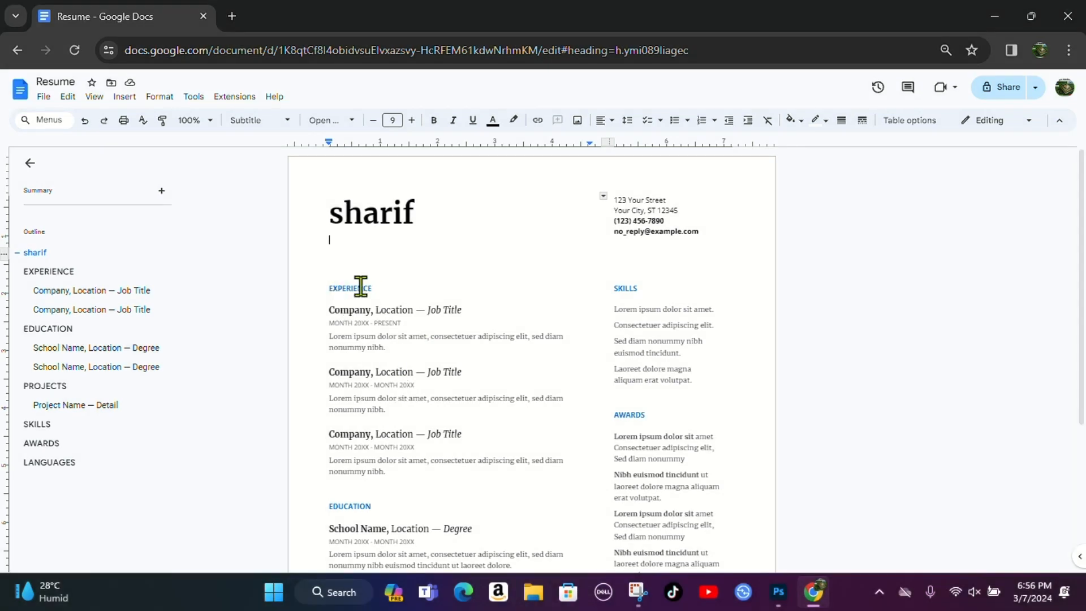
pyautogui.click(393, 349)
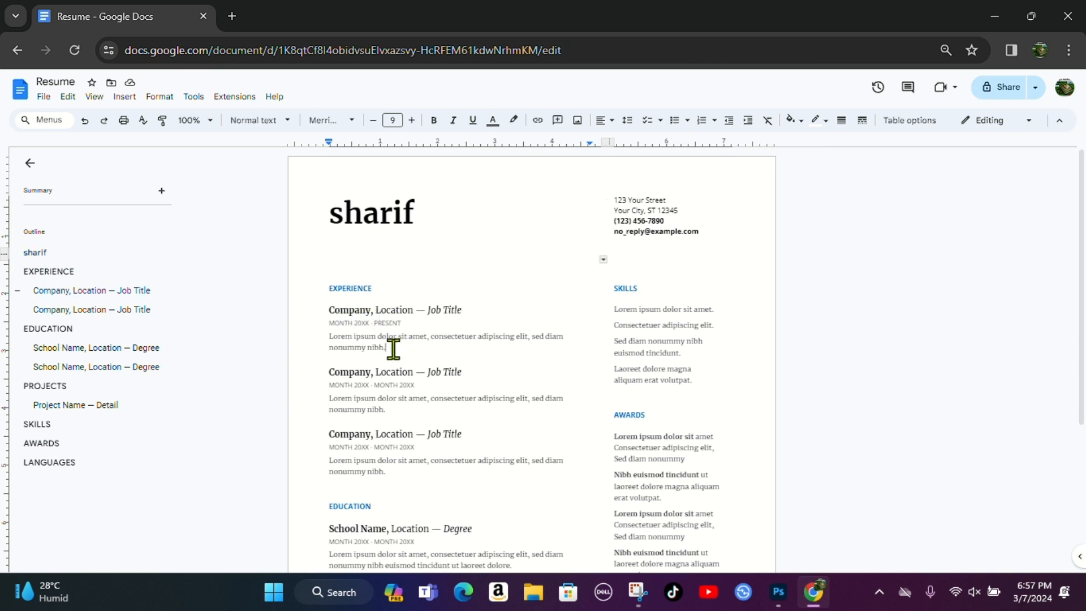
# - Replace the first job's date line and description with 'koma,dhaka ,manager'
pyautogui.press('BackSpace')
pyautogui.press('BackSpace')
pyautogui.press('BackSpace')
pyautogui.press('BackSpace')
pyautogui.press('BackSpace')
pyautogui.press('BackSpace')
pyautogui.press('BackSpace')
pyautogui.press('BackSpace')
pyautogui.press('BackSpace')
pyautogui.press('BackSpace')
pyautogui.press('BackSpace')
pyautogui.press('BackSpace')
pyautogui.press('BackSpace')
pyautogui.press('BackSpace')
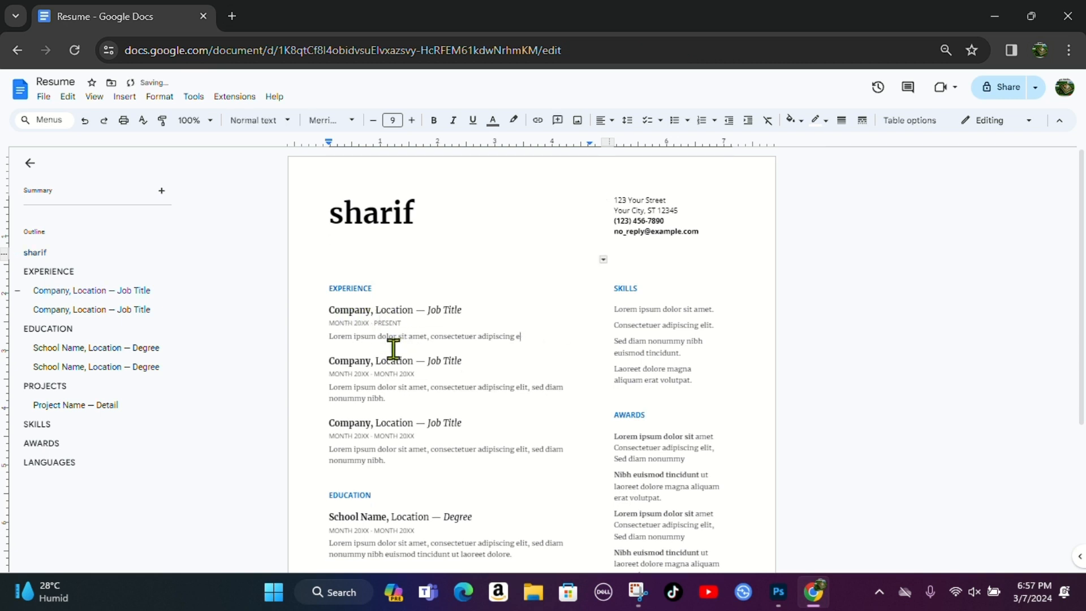
pyautogui.press('BackSpace')
pyautogui.press('BackSpace')
pyautogui.press('BackSpace')
pyautogui.press('BackSpace')
pyautogui.press('BackSpace')
pyautogui.press('BackSpace')
pyautogui.press('BackSpace')
pyautogui.press('BackSpace')
pyautogui.press('BackSpace')
pyautogui.press('BackSpace')
pyautogui.press('BackSpace')
pyautogui.press('BackSpace')
pyautogui.press('BackSpace')
pyautogui.press('BackSpace')
pyautogui.press('BackSpace')
pyautogui.press('BackSpace')
pyautogui.press('BackSpace')
pyautogui.press('BackSpace')
pyautogui.press('BackSpace')
pyautogui.press('BackSpace')
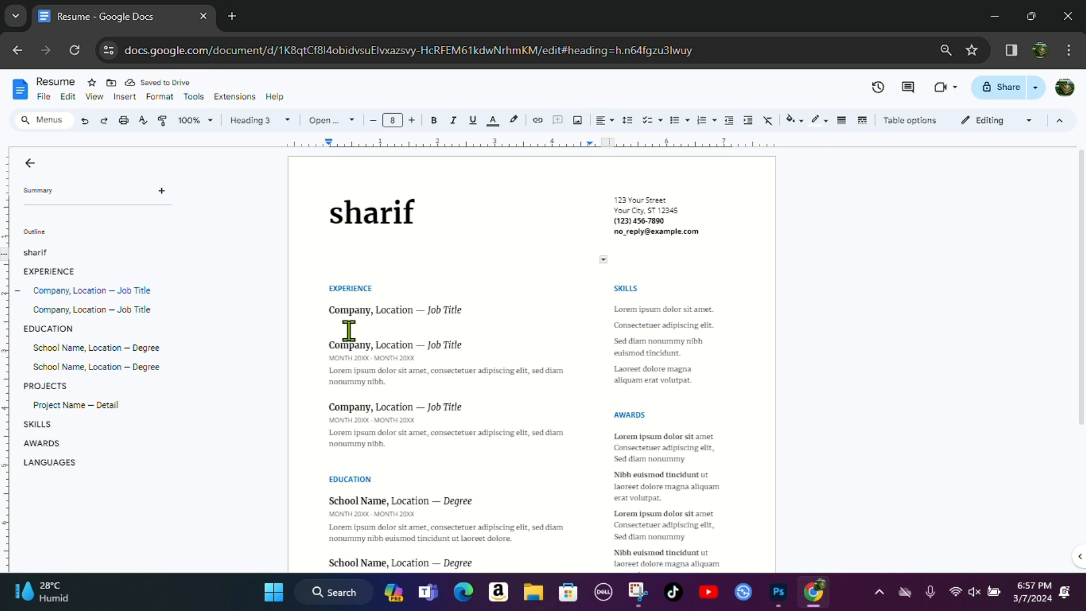
pyautogui.write('koma')
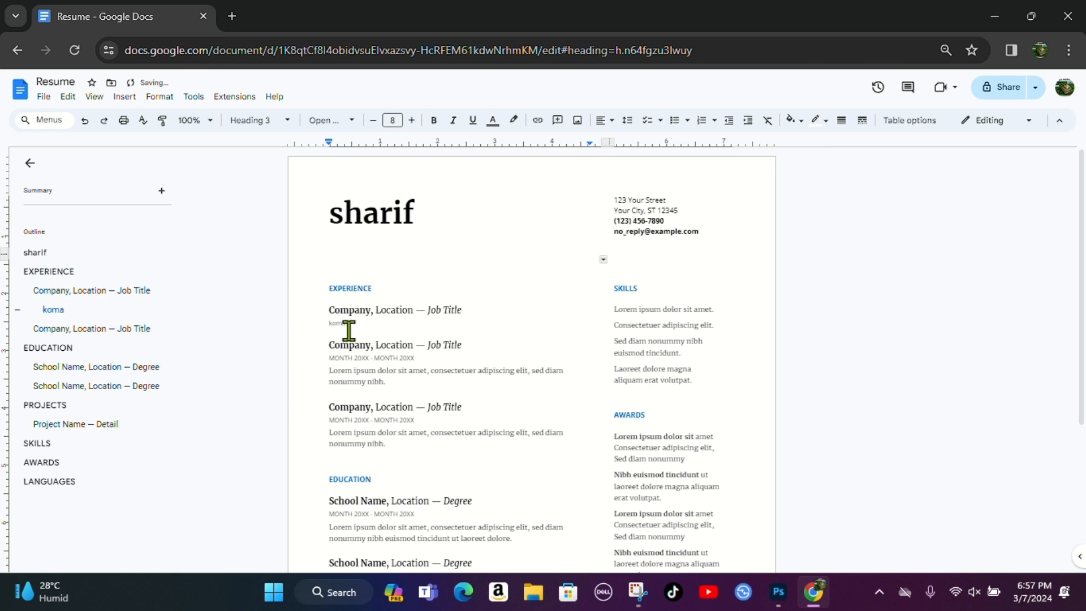
pyautogui.write(',dhaka ,manager')
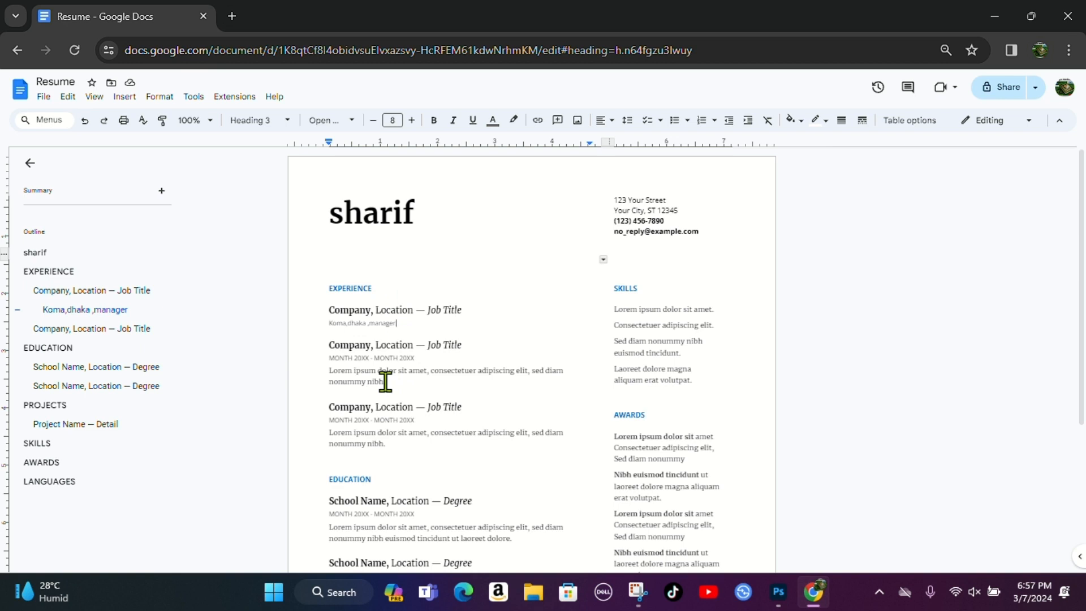
pyautogui.scroll(-3, 443, 400)
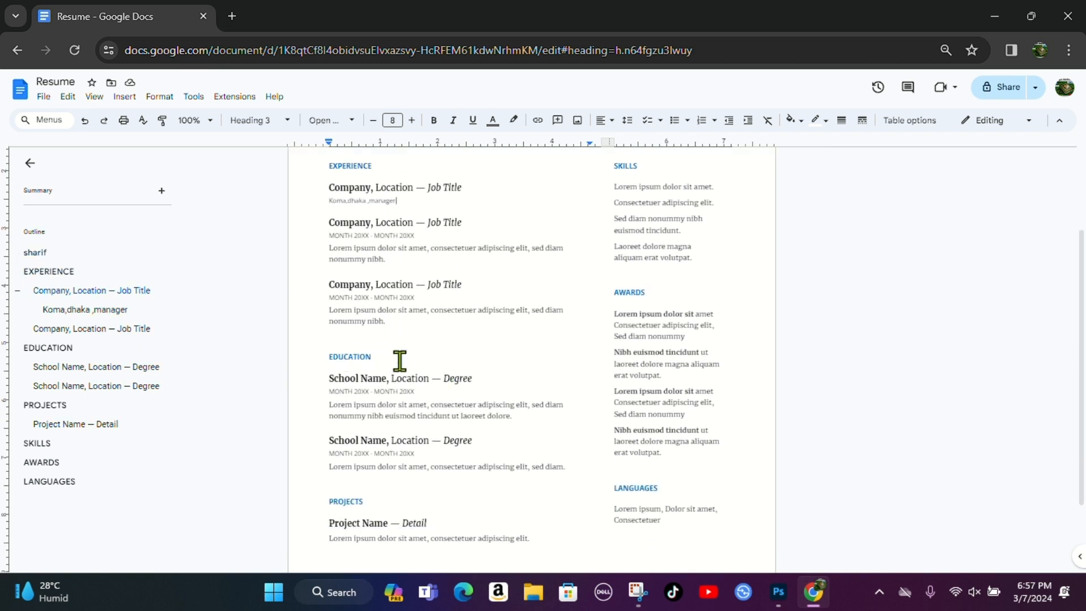
pyautogui.scroll(-2, 402, 362)
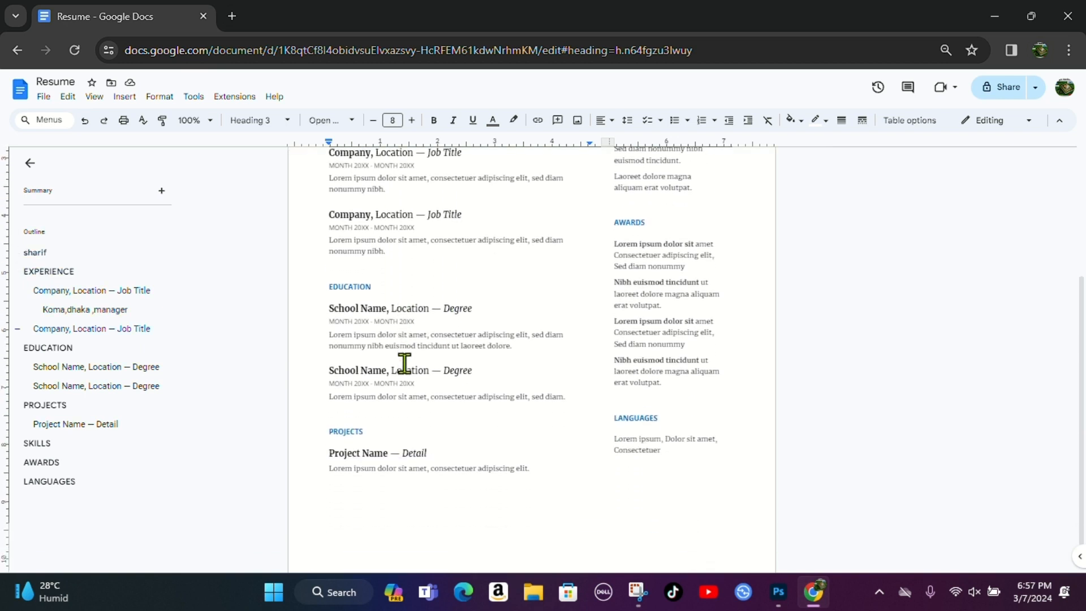
pyautogui.scroll(-1, 456, 281)
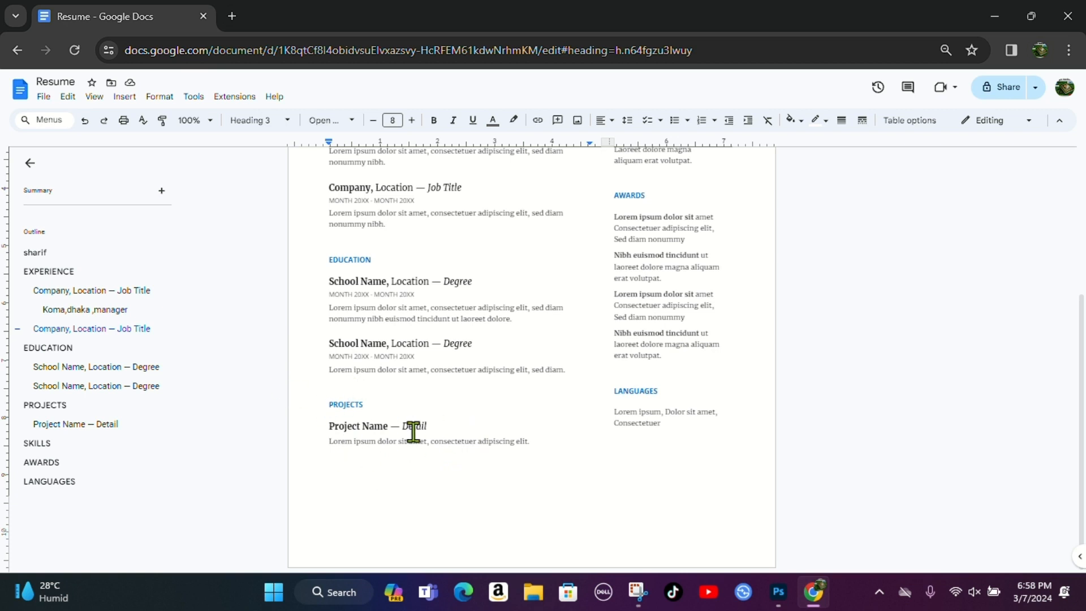
pyautogui.scroll(4, 462, 471)
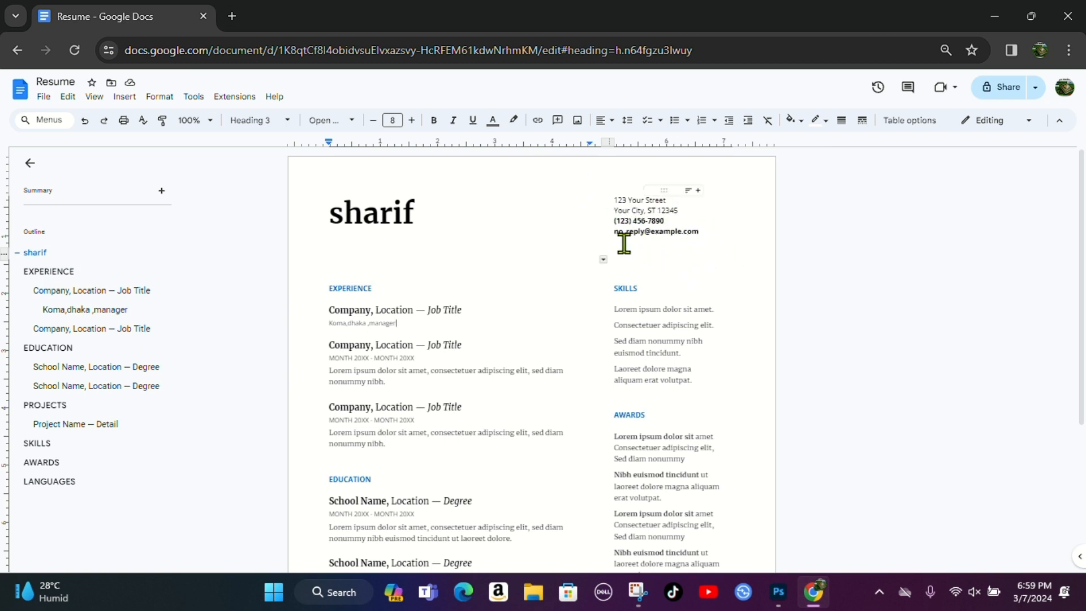
# - Replace the placeholder street address and city lines with 'dhaka'
pyautogui.click(681, 203)
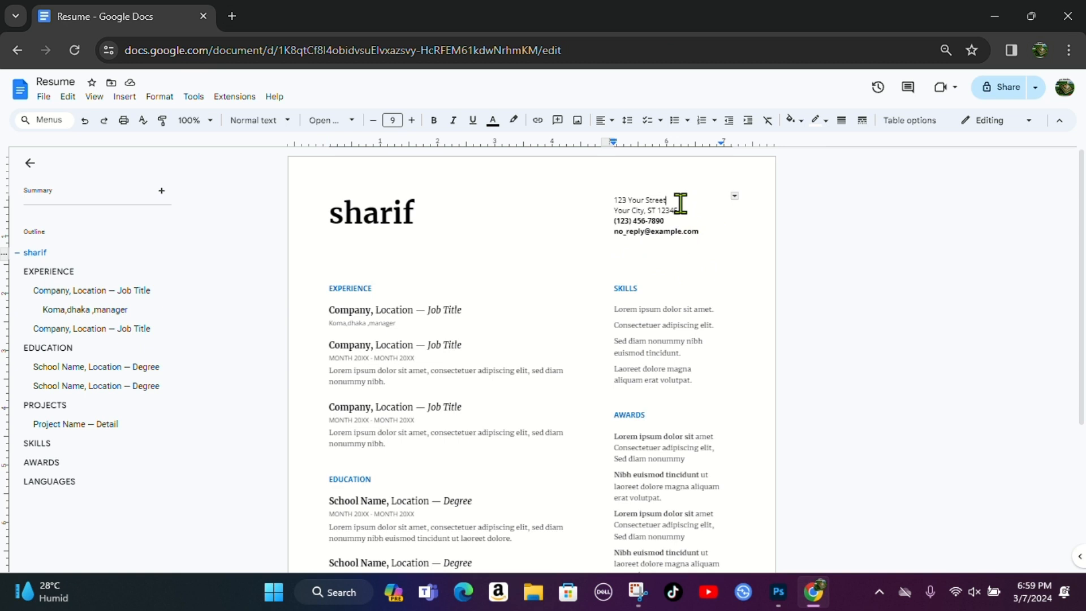
pyautogui.press('BackSpace')
pyautogui.press('BackSpace')
pyautogui.press('BackSpace')
pyautogui.press('BackSpace')
pyautogui.press('BackSpace')
pyautogui.press('BackSpace')
pyautogui.press('BackSpace')
pyautogui.press('BackSpace')
pyautogui.press('BackSpace')
pyautogui.press('BackSpace')
pyautogui.press('BackSpace')
pyautogui.press('BackSpace')
pyautogui.press('BackSpace')
pyautogui.press('BackSpace')
pyautogui.press('BackSpace')
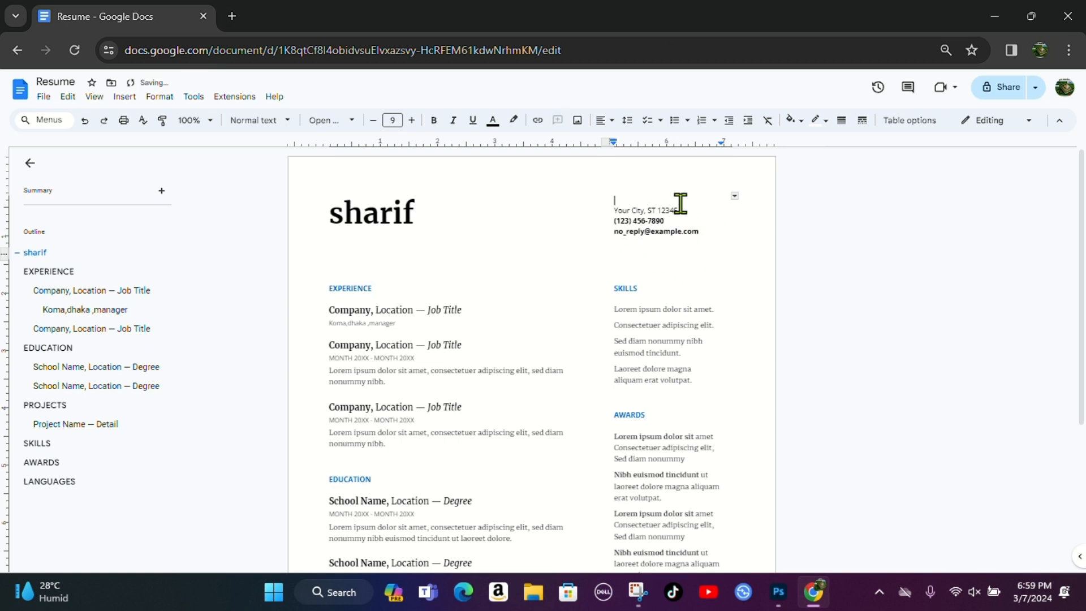
pyautogui.write('dhs')
pyautogui.press('BackSpace')
pyautogui.write('aka')
pyautogui.click(685, 211)
pyautogui.press('BackSpace')
pyautogui.press('BackSpace')
pyautogui.press('BackSpace')
pyautogui.press('BackSpace')
pyautogui.press('BackSpace')
pyautogui.press('BackSpace')
pyautogui.press('BackSpace')
pyautogui.press('BackSpace')
pyautogui.press('BackSpace')
pyautogui.press('BackSpace')
pyautogui.press('BackSpace')
pyautogui.press('BackSpace')
pyautogui.press('BackSpace')
pyautogui.press('BackSpace')
pyautogui.press('BackSpace')
pyautogui.press('BackSpace')
pyautogui.press('BackSpace')
pyautogui.press('BackSpace')
pyautogui.press('BackSpace')
pyautogui.press('BackSpace')
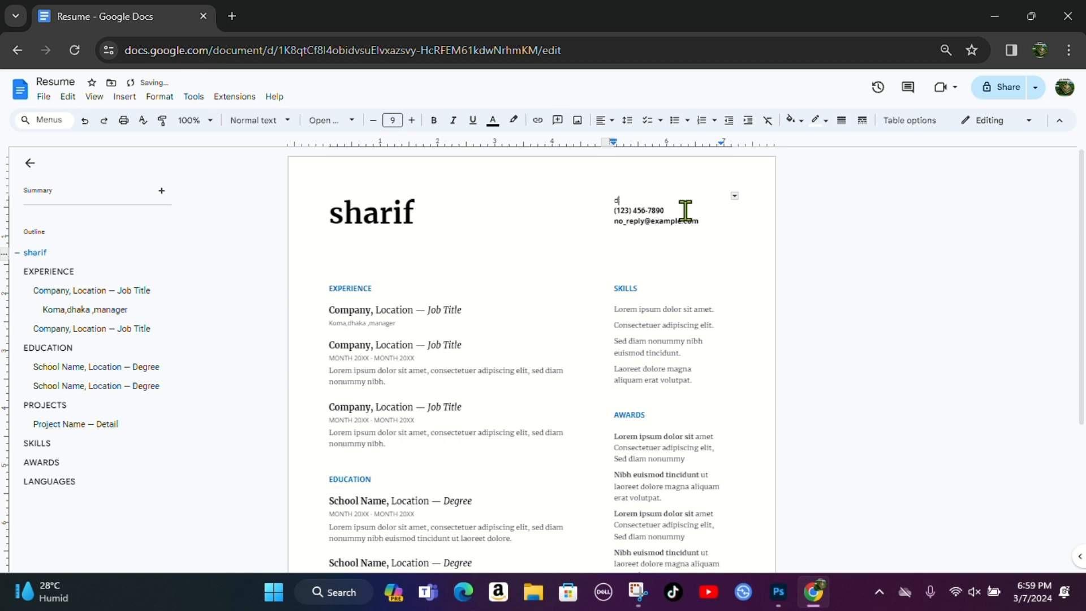
pyautogui.write('haka')
pyautogui.press('Return')
pyautogui.hotkey('ctrl', 'z')
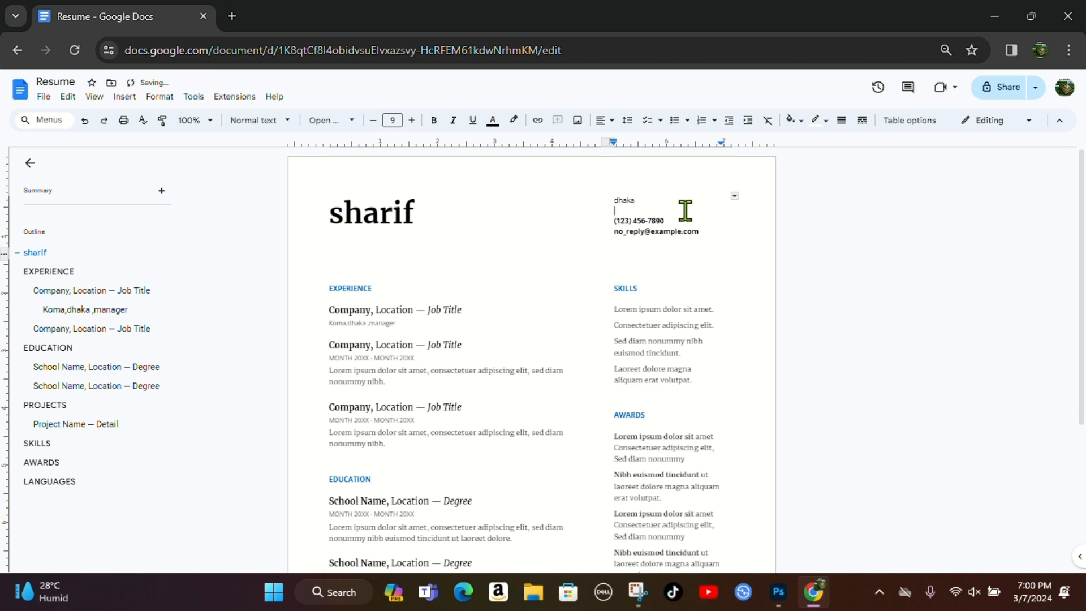
# - Change the next contact line to 'dhaka' and enter the candidate's phone number below it
pyautogui.click(684, 223)
pyautogui.press('BackSpace')
pyautogui.press('BackSpace')
pyautogui.press('BackSpace')
pyautogui.press('BackSpace')
pyautogui.press('BackSpace')
pyautogui.press('BackSpace')
pyautogui.press('BackSpace')
pyautogui.press('BackSpace')
pyautogui.press('BackSpace')
pyautogui.press('BackSpace')
pyautogui.press('BackSpace')
pyautogui.press('BackSpace')
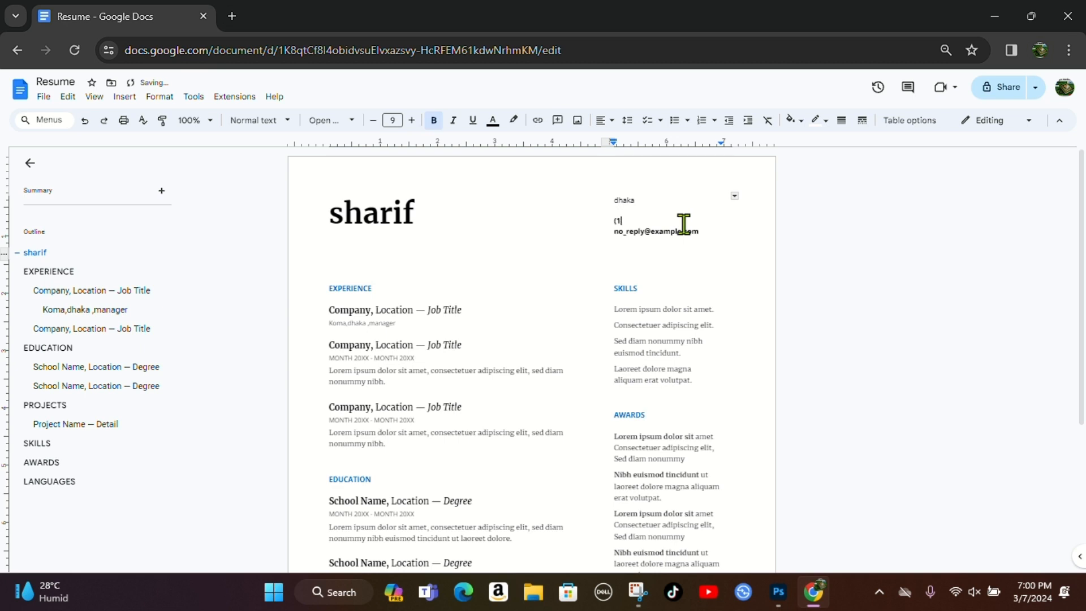
pyautogui.press('BackSpace')
# - Clear the placeholder e-mail line and begin typing the candidate's e-mail address
pyautogui.press('BackSpace')
pyautogui.write('dhaka')
pyautogui.press('Down')
pyautogui.click(702, 230)
pyautogui.press('BackSpace')
pyautogui.press('BackSpace')
pyautogui.press('BackSpace')
pyautogui.press('BackSpace')
pyautogui.press('BackSpace')
pyautogui.press('BackSpace')
pyautogui.press('BackSpace')
pyautogui.press('BackSpace')
pyautogui.press('BackSpace')
pyautogui.press('BackSpace')
pyautogui.press('BackSpace')
pyautogui.press('BackSpace')
pyautogui.press('BackSpace')
pyautogui.press('BackSpace')
pyautogui.press('BackSpace')
pyautogui.press('BackSpace')
pyautogui.press('BackSpace')
pyautogui.press('BackSpace')
pyautogui.press('BackSpace')
pyautogui.press('BackSpace')
pyautogui.press('BackSpace')
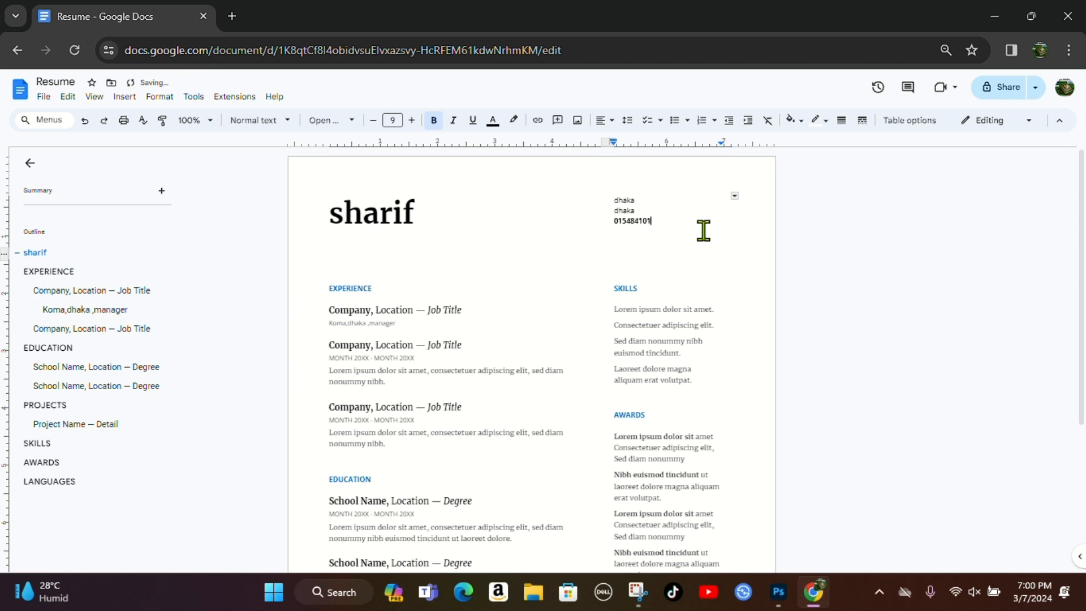
pyautogui.write('555')
pyautogui.press('Down')
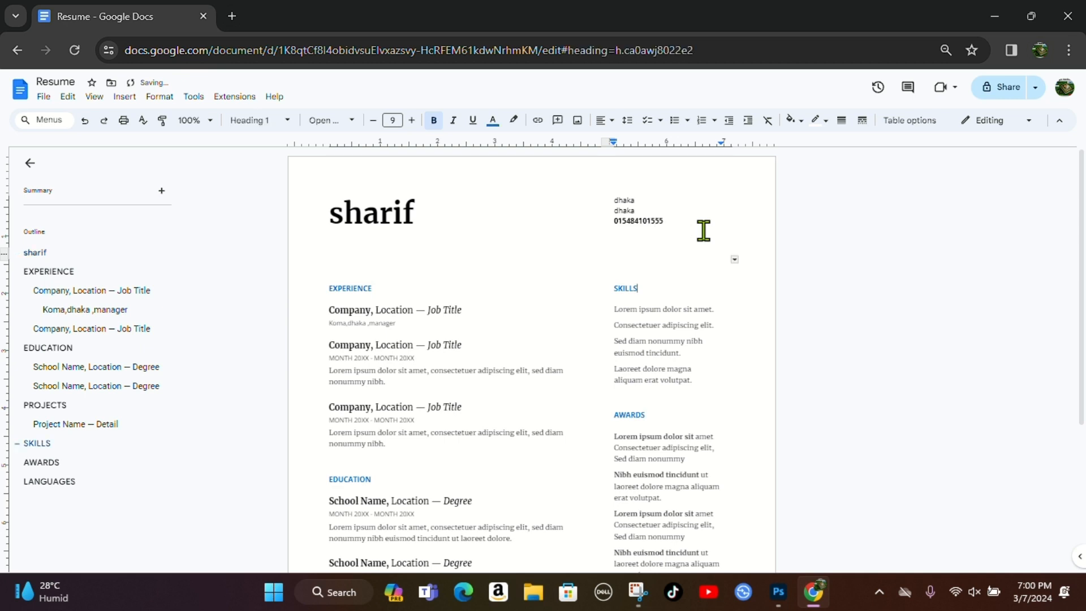
pyautogui.press('Up')
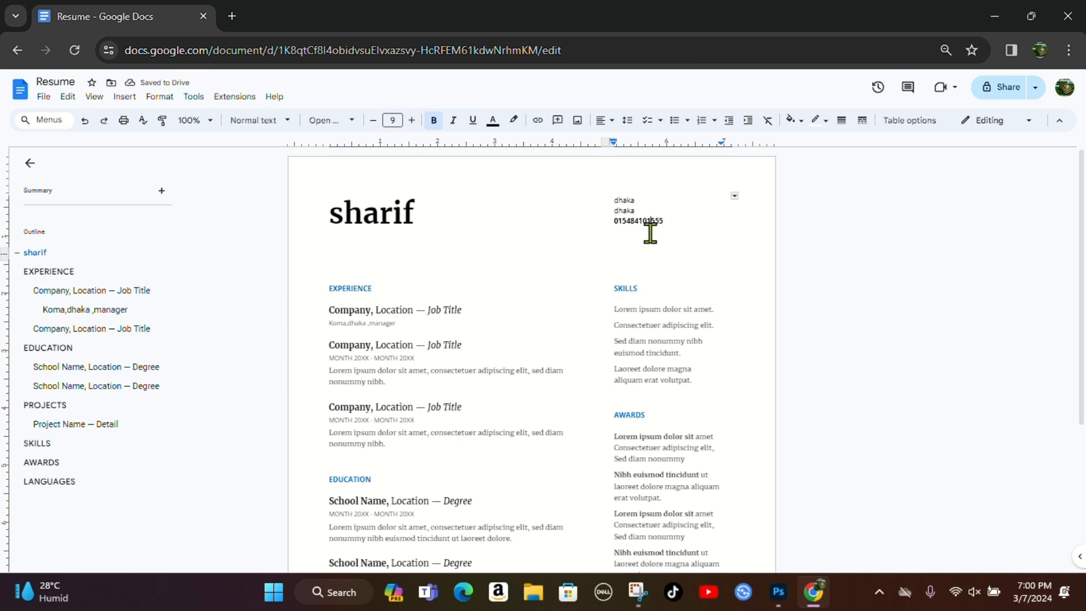
pyautogui.press('Down')
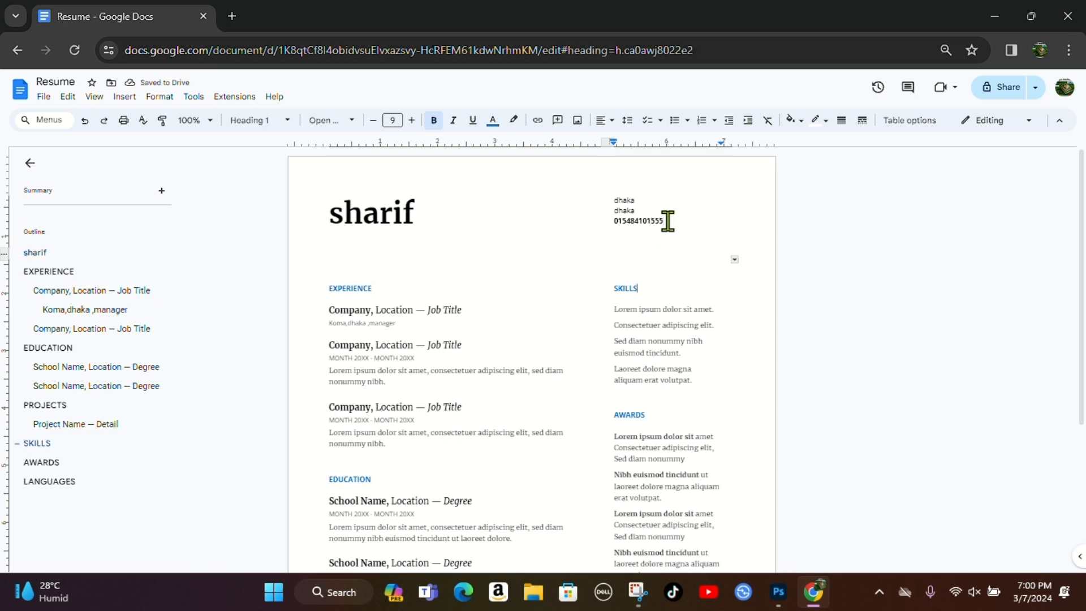
pyautogui.press('Up')
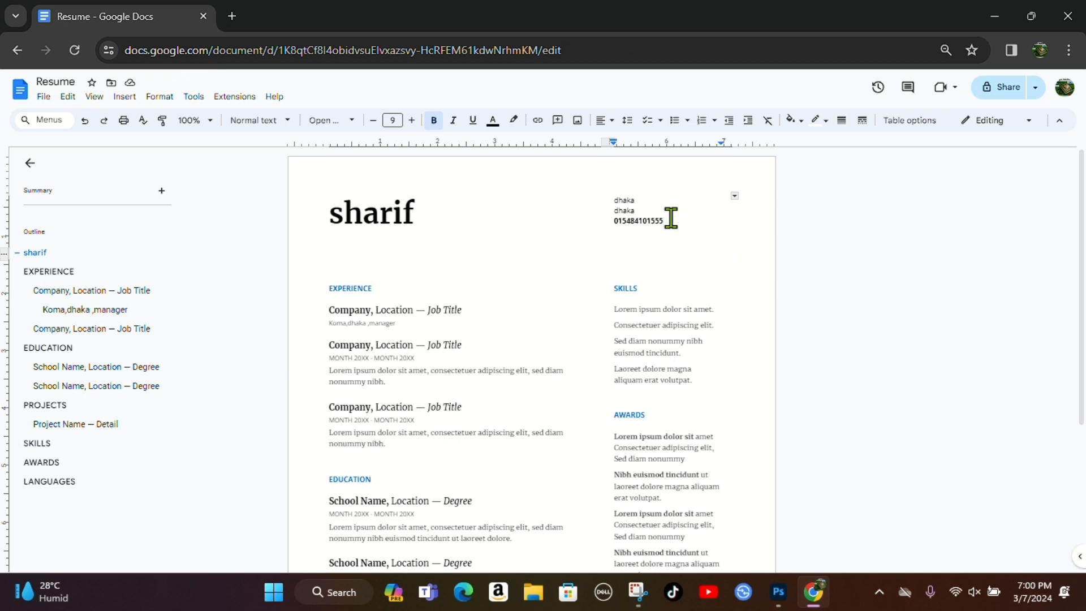
pyautogui.press('Return')
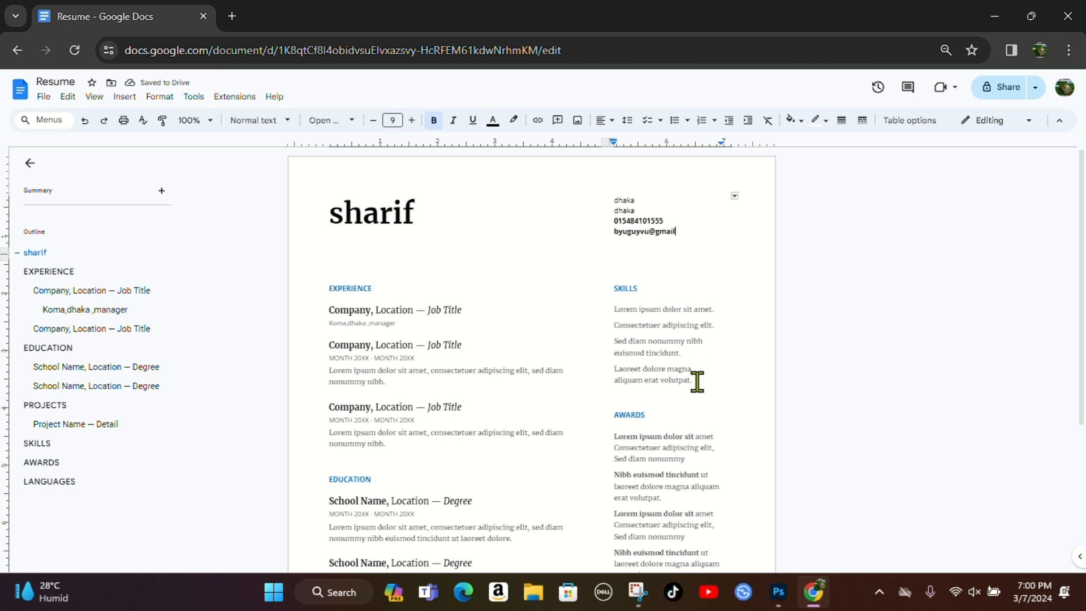
# - Replace the LANGUAGES sample text with 'english,bangla,hindi,dhivehi,'
pyautogui.scroll(-3, 697, 381)
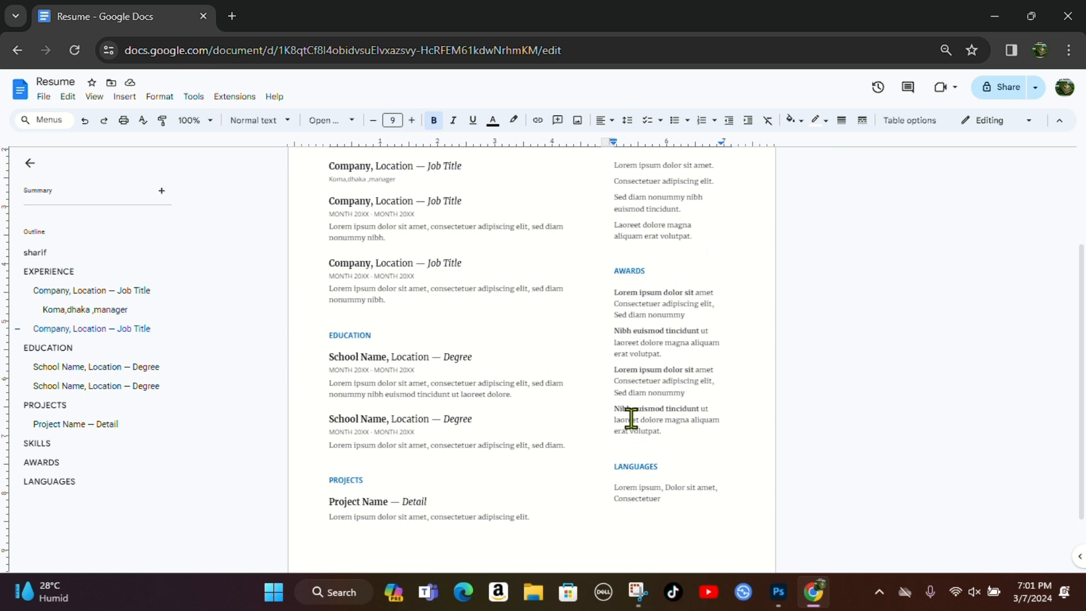
pyautogui.scroll(-1, 689, 446)
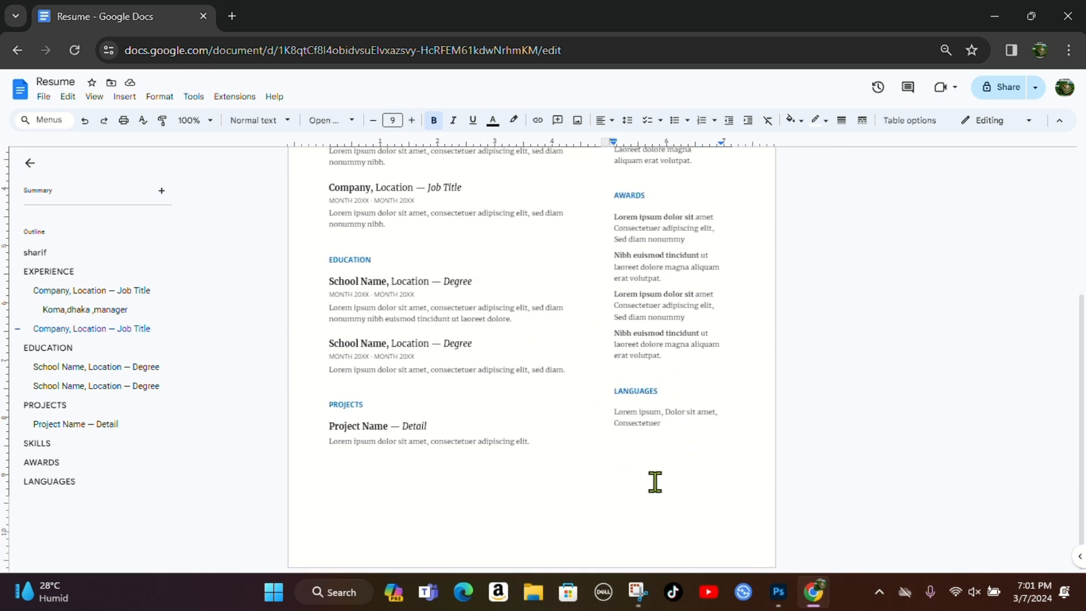
pyautogui.click(672, 427)
pyautogui.press('BackSpace')
pyautogui.press('BackSpace')
pyautogui.press('BackSpace')
pyautogui.press('BackSpace')
pyautogui.press('BackSpace')
pyautogui.press('BackSpace')
pyautogui.press('BackSpace')
pyautogui.press('BackSpace')
pyautogui.press('BackSpace')
pyautogui.press('BackSpace')
pyautogui.press('BackSpace')
pyautogui.press('BackSpace')
pyautogui.press('BackSpace')
pyautogui.press('BackSpace')
pyautogui.press('BackSpace')
pyautogui.press('BackSpace')
pyautogui.press('BackSpace')
pyautogui.press('BackSpace')
pyautogui.press('BackSpace')
pyautogui.press('BackSpace')
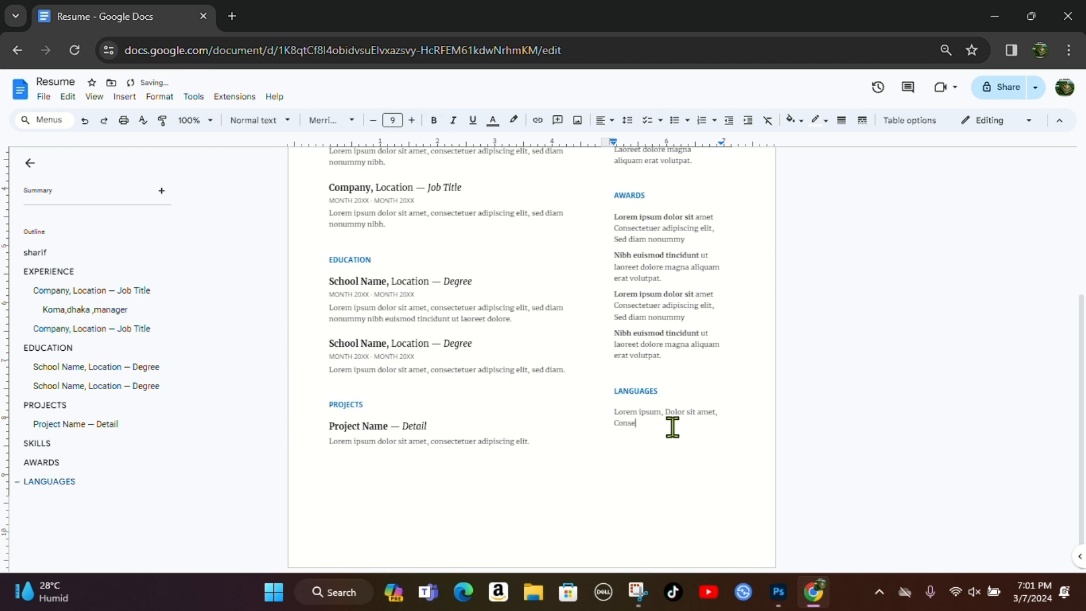
pyautogui.press('BackSpace')
pyautogui.press('BackSpace')
pyautogui.press('BackSpace')
pyautogui.press('BackSpace')
pyautogui.press('BackSpace')
pyautogui.press('BackSpace')
pyautogui.press('BackSpace')
pyautogui.press('BackSpace')
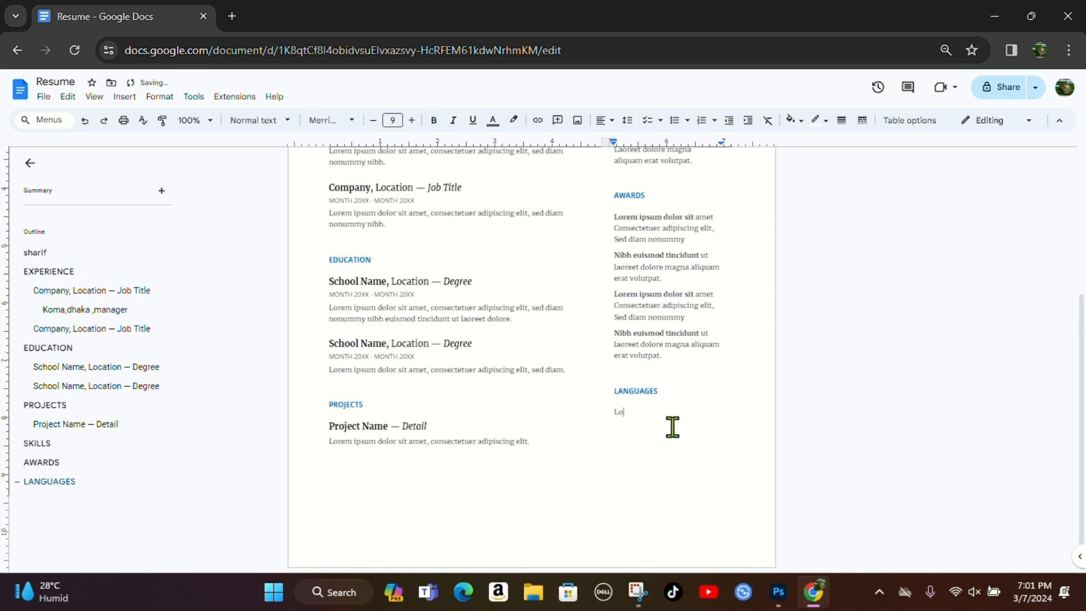
pyautogui.write('english,bangla,hindi,dhivehi,')
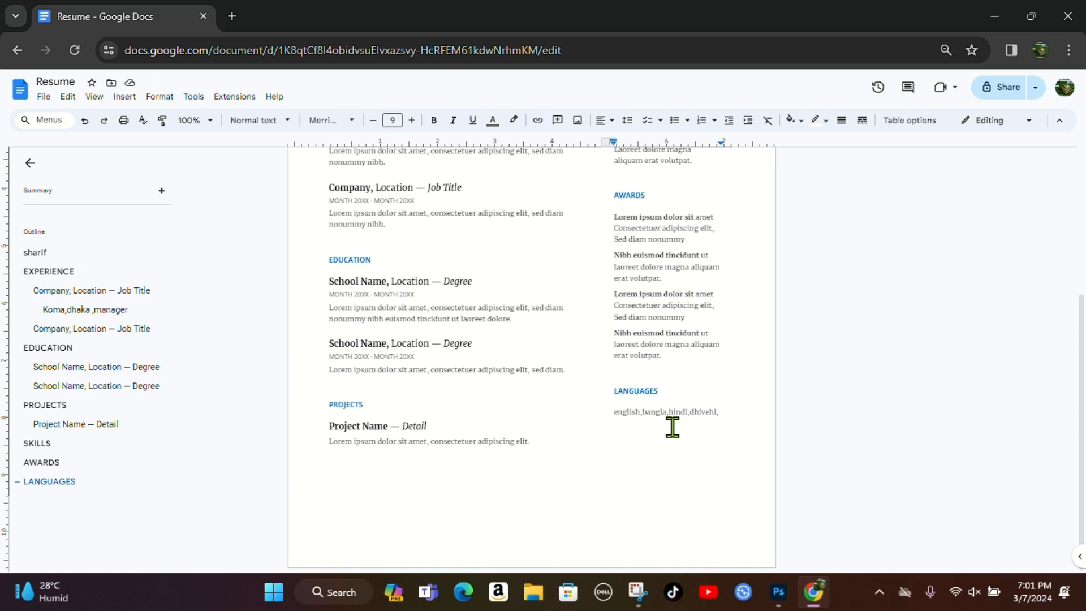
pyautogui.scroll(4, 819, 348)
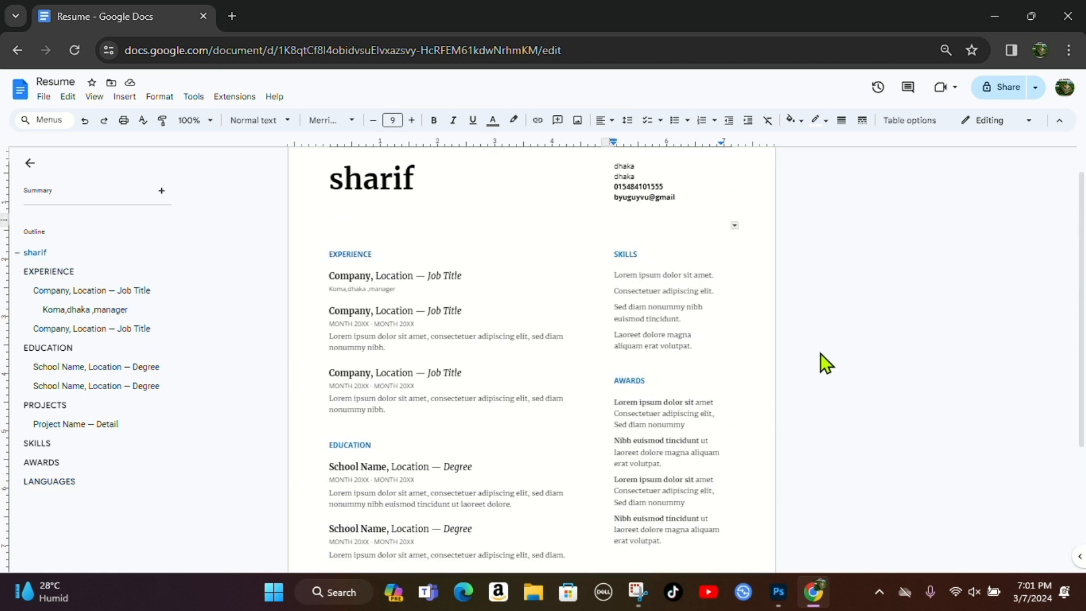
# - Download the resume via File > Download > PDF Document (.pdf)
pyautogui.scroll(1, 565, 321)
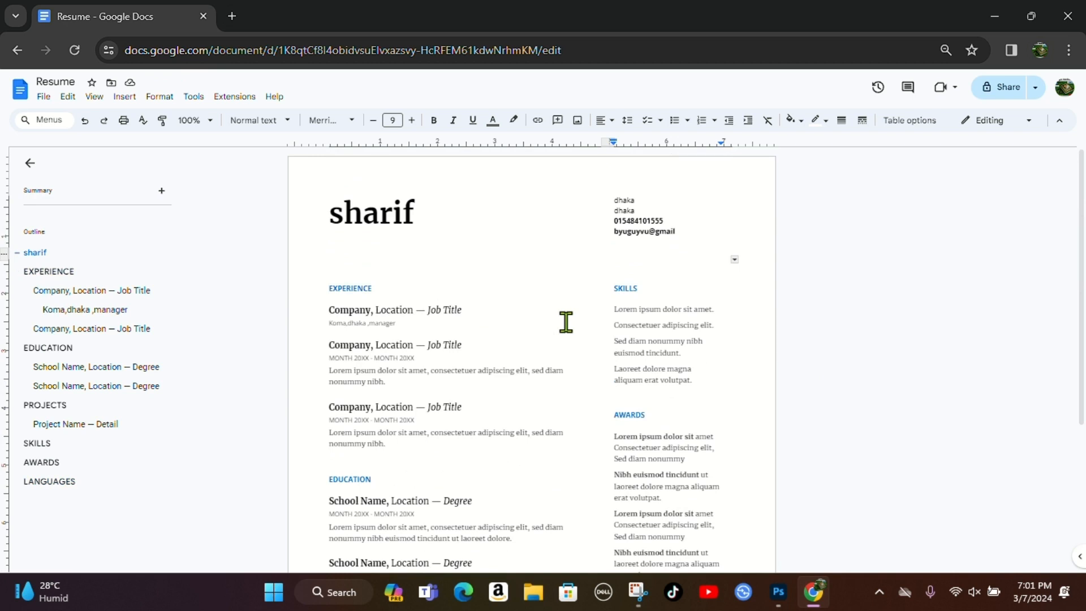
pyautogui.scroll(-3, 566, 321)
pyautogui.scroll(3, 565, 322)
pyautogui.click(43, 98)
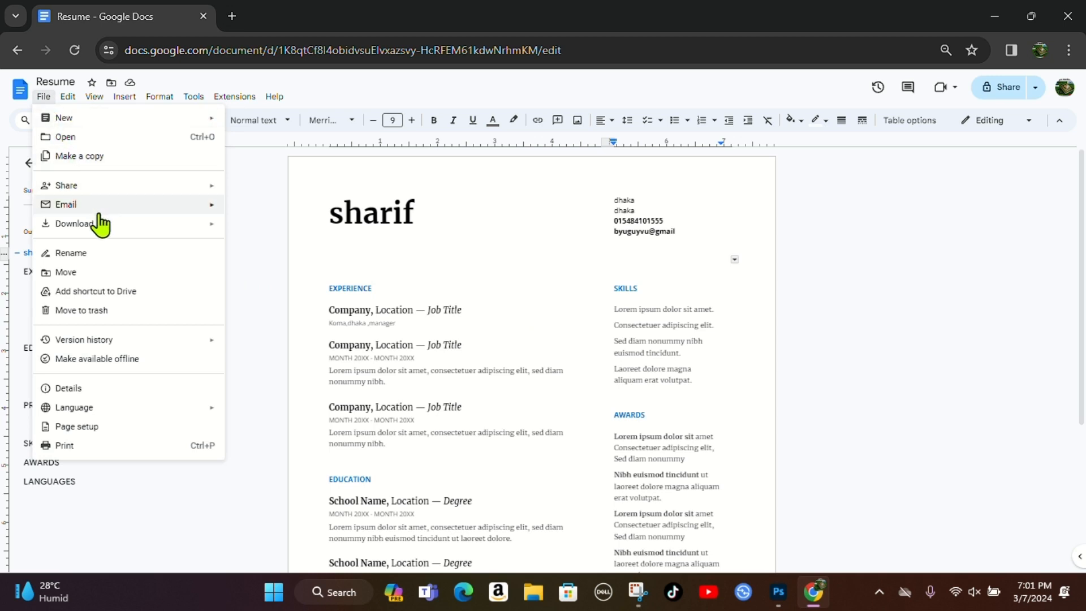
pyautogui.moveTo(102, 225)
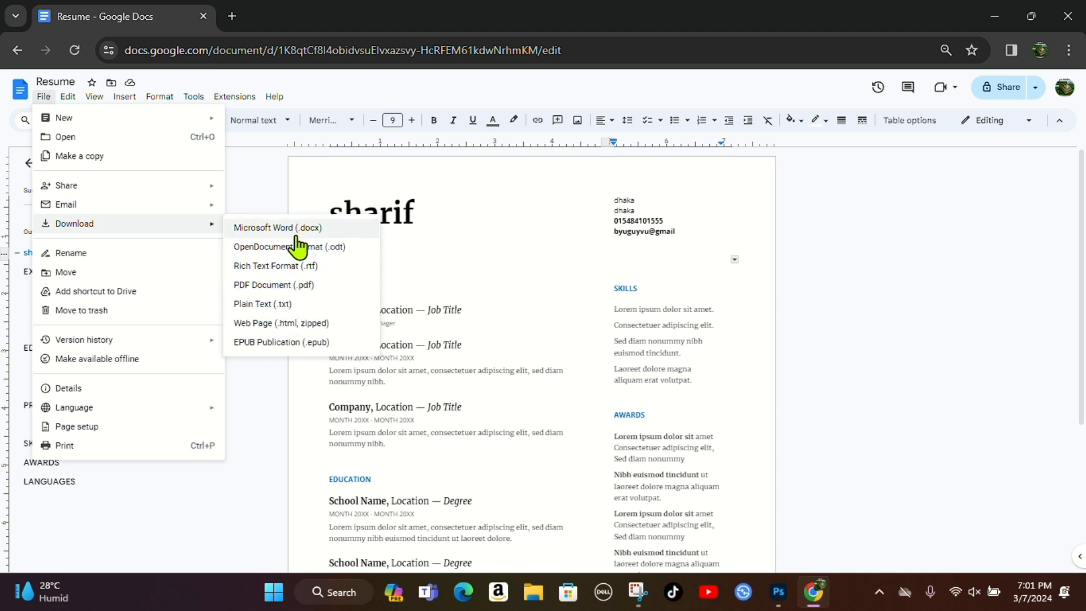
pyautogui.click(281, 285)
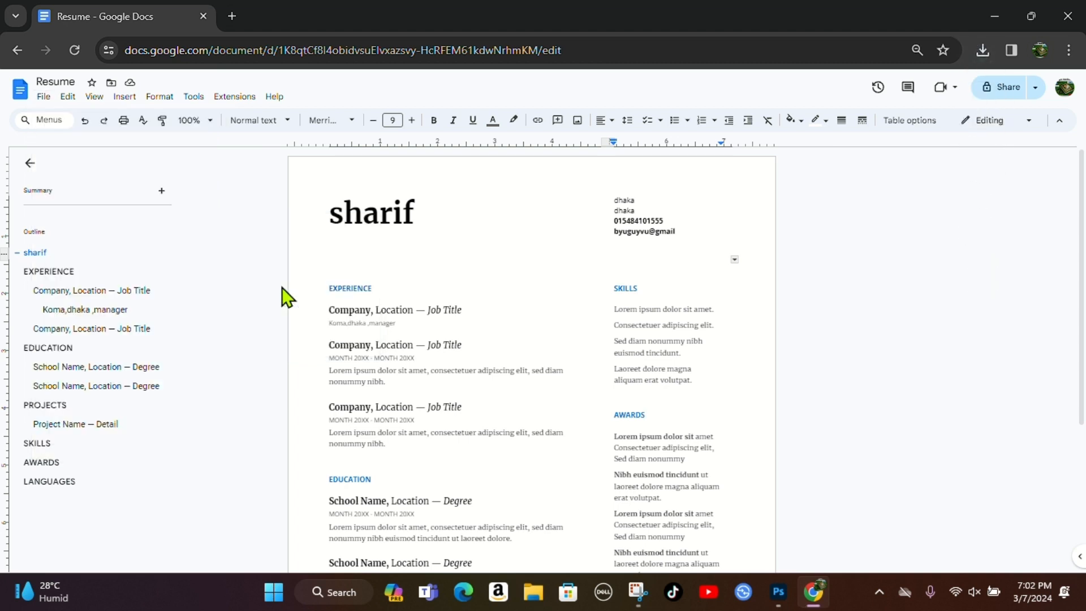
# - Open Resume.pdf from Chrome's recent downloads and scroll through it in the PDF viewer
pyautogui.click(988, 48)
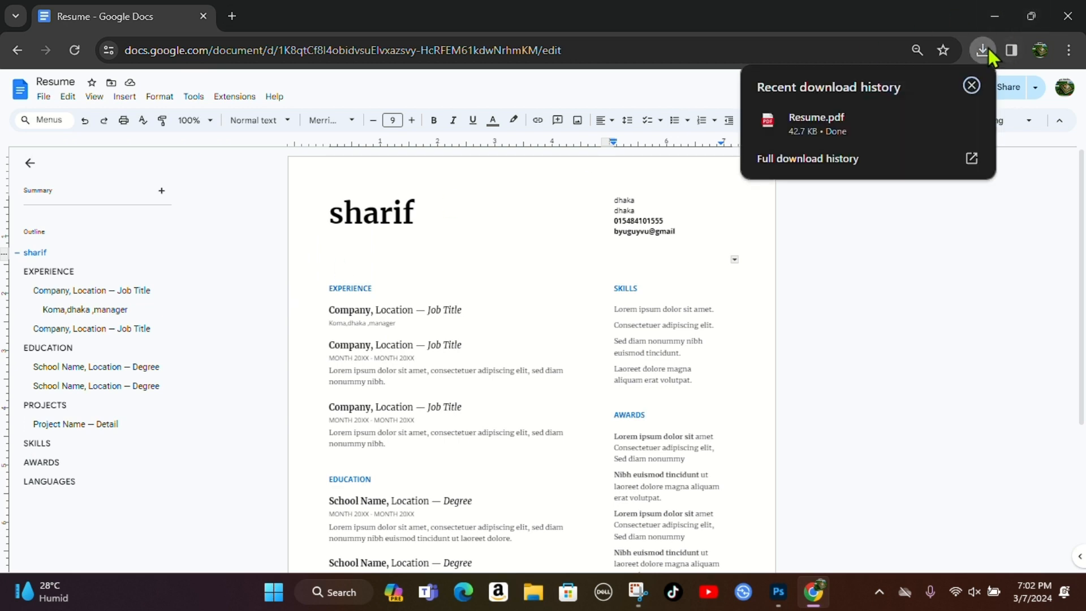
pyautogui.click(847, 120)
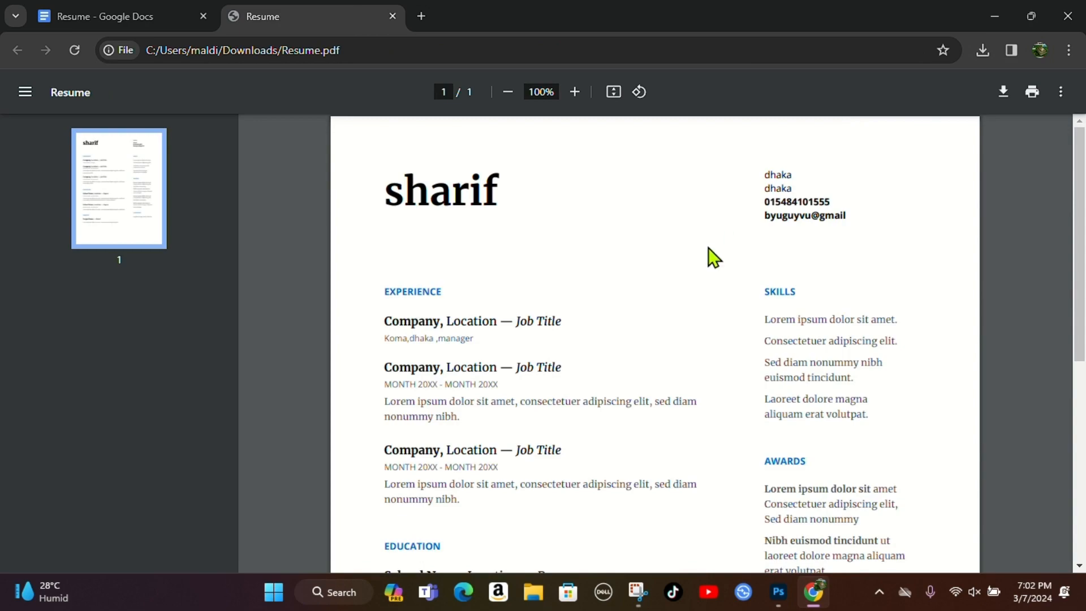
pyautogui.scroll(-7, 708, 248)
pyautogui.scroll(7, 709, 247)
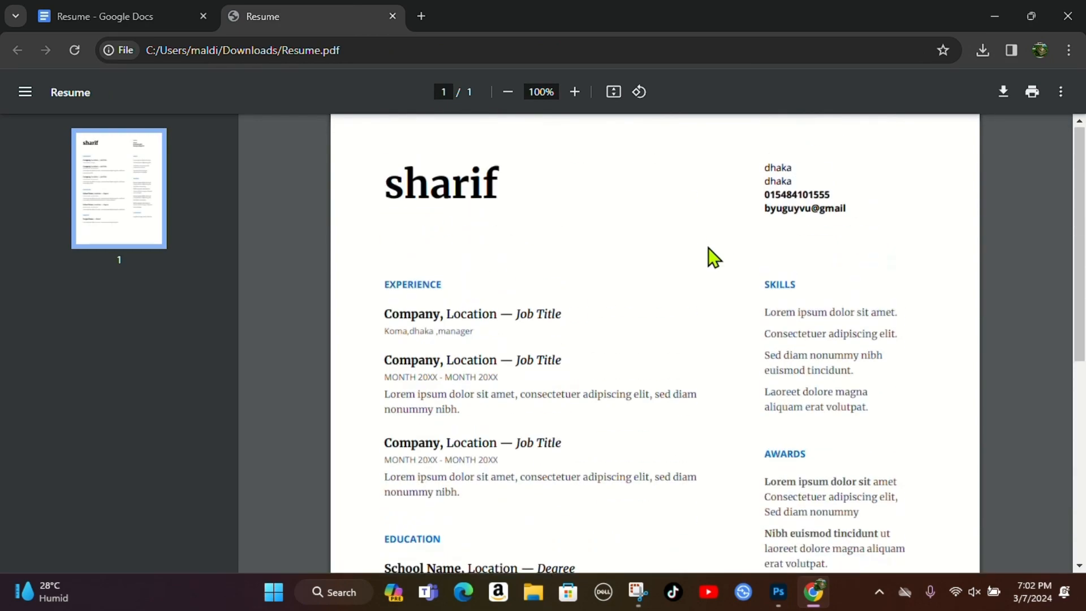
pyautogui.scroll(-7, 708, 248)
pyautogui.scroll(7, 708, 248)
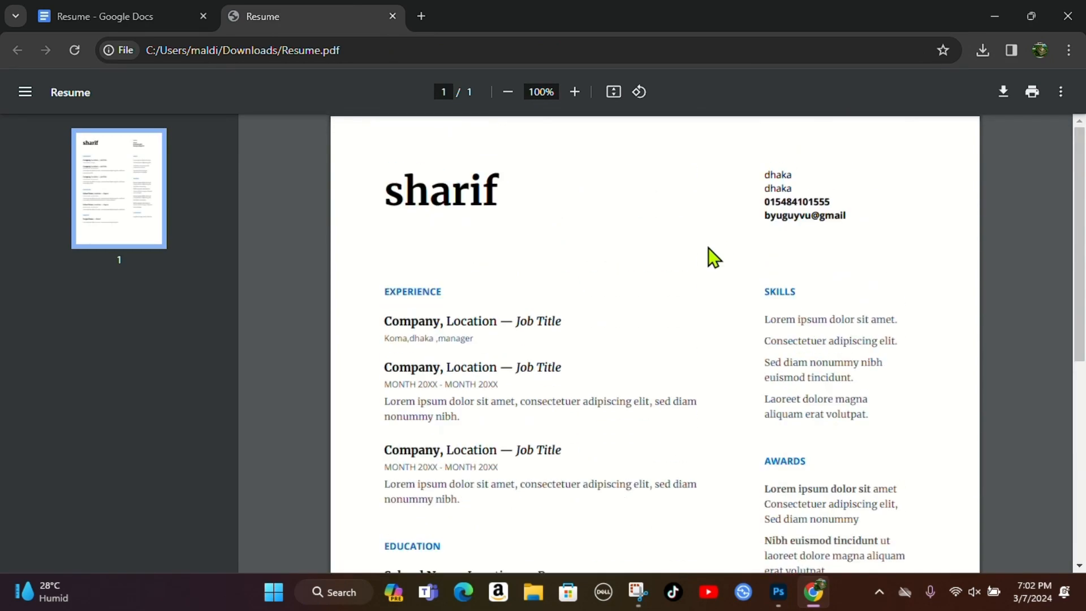
pyautogui.scroll(-7, 708, 247)
pyautogui.scroll(7, 709, 248)
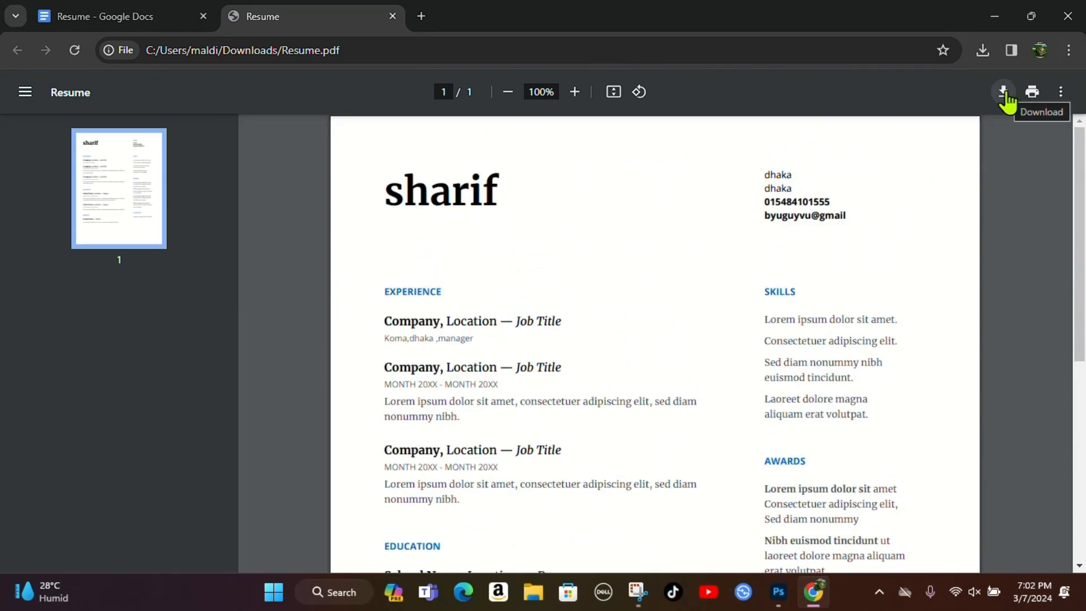
pyautogui.scroll(-7, 894, 240)
pyautogui.scroll(7, 894, 240)
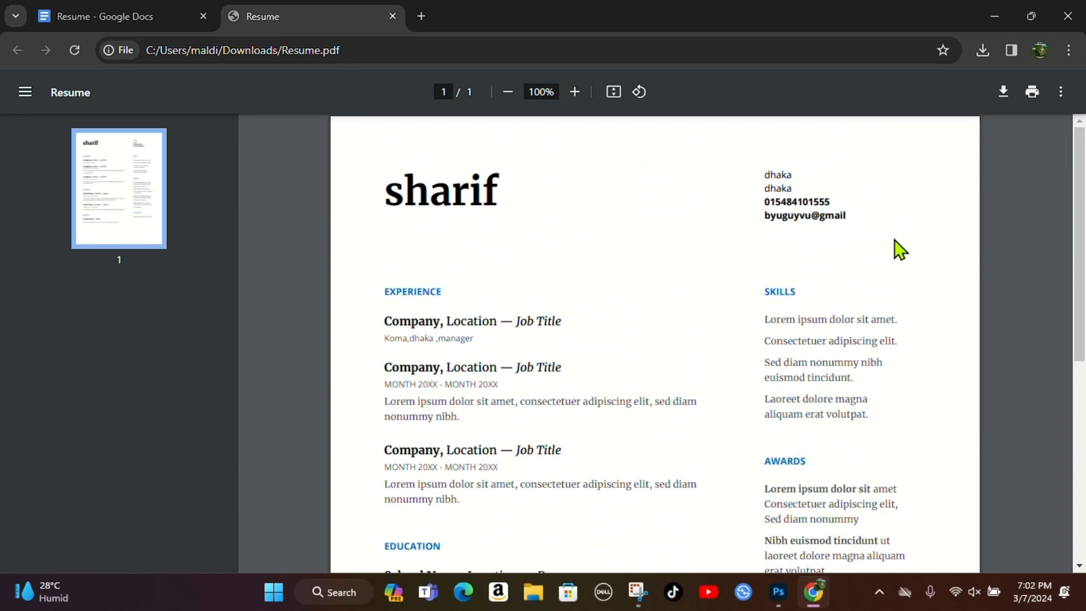
pyautogui.click(1031, 93)
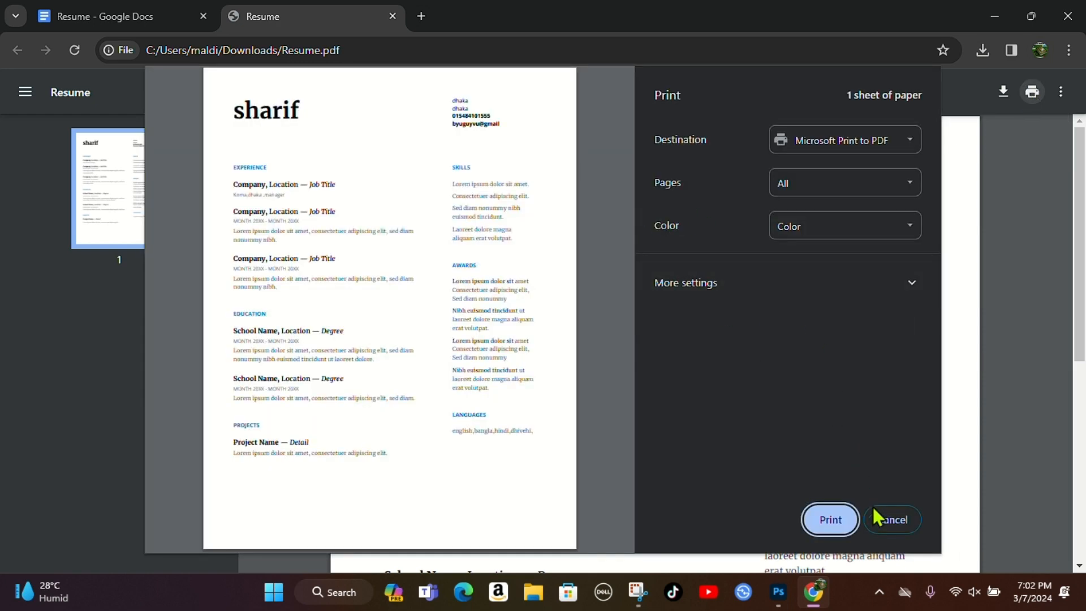
pyautogui.click(889, 518)
pyautogui.scroll(-5, 587, 334)
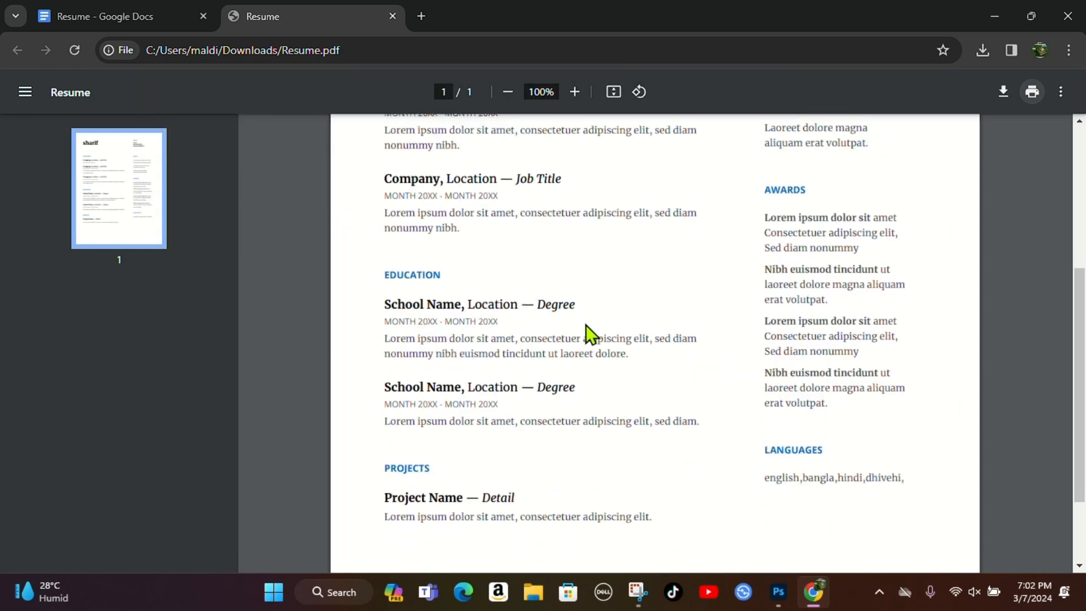
pyautogui.scroll(-1, 587, 334)
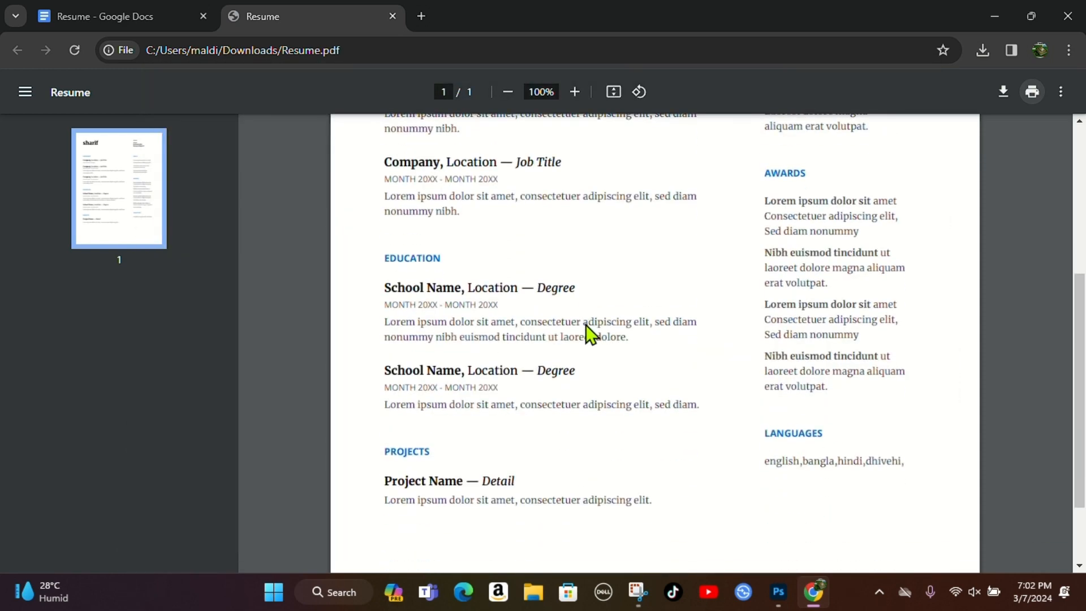
pyautogui.scroll(5, 590, 334)
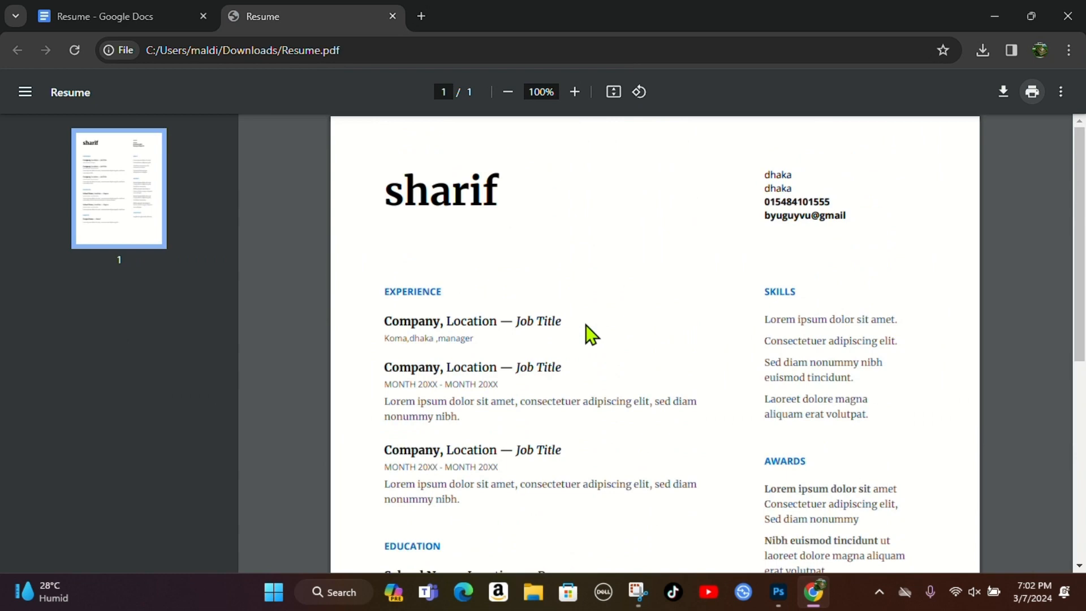